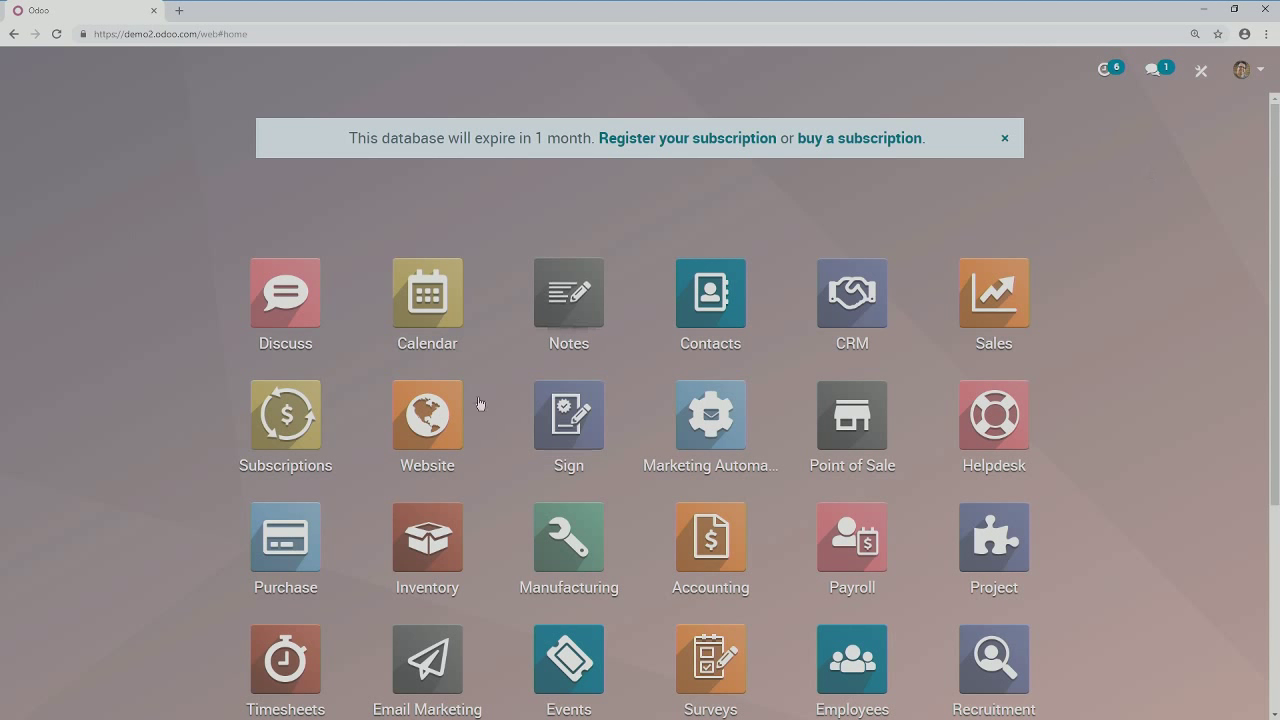
# Create a new blog post in the Website app and assign it to Our Blog.
pyautogui.click(432, 417)
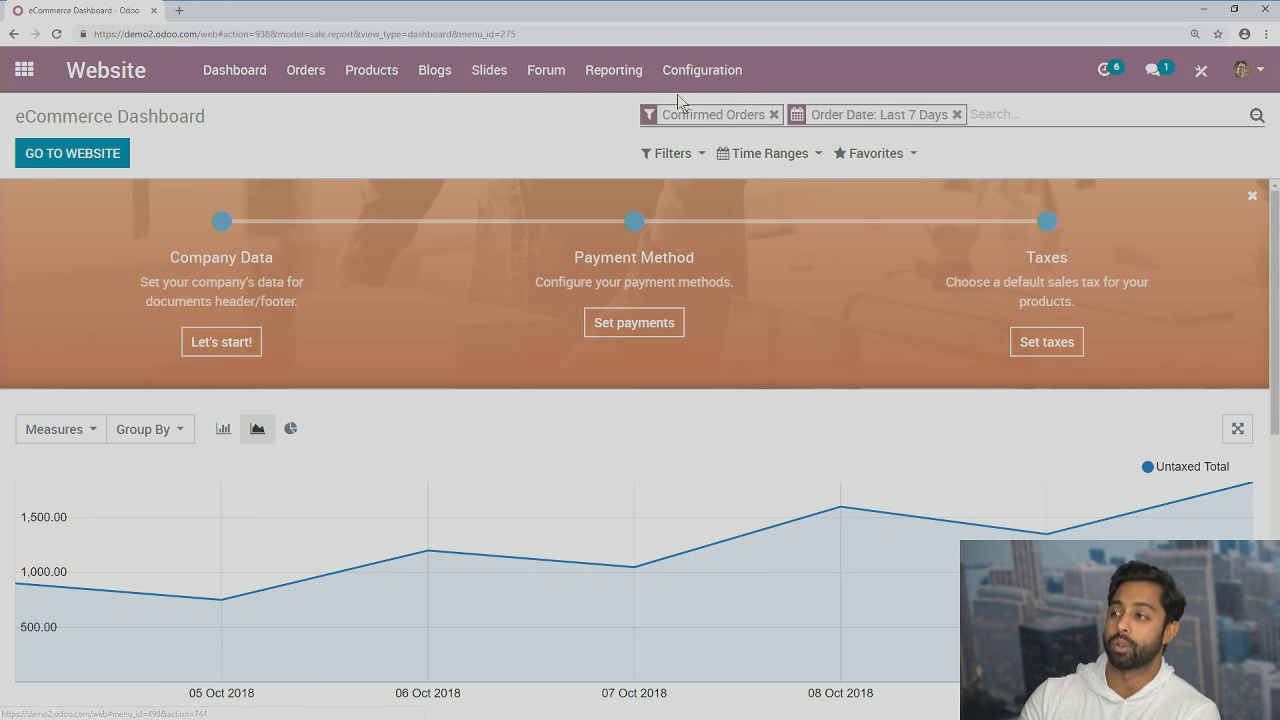
pyautogui.click(436, 70)
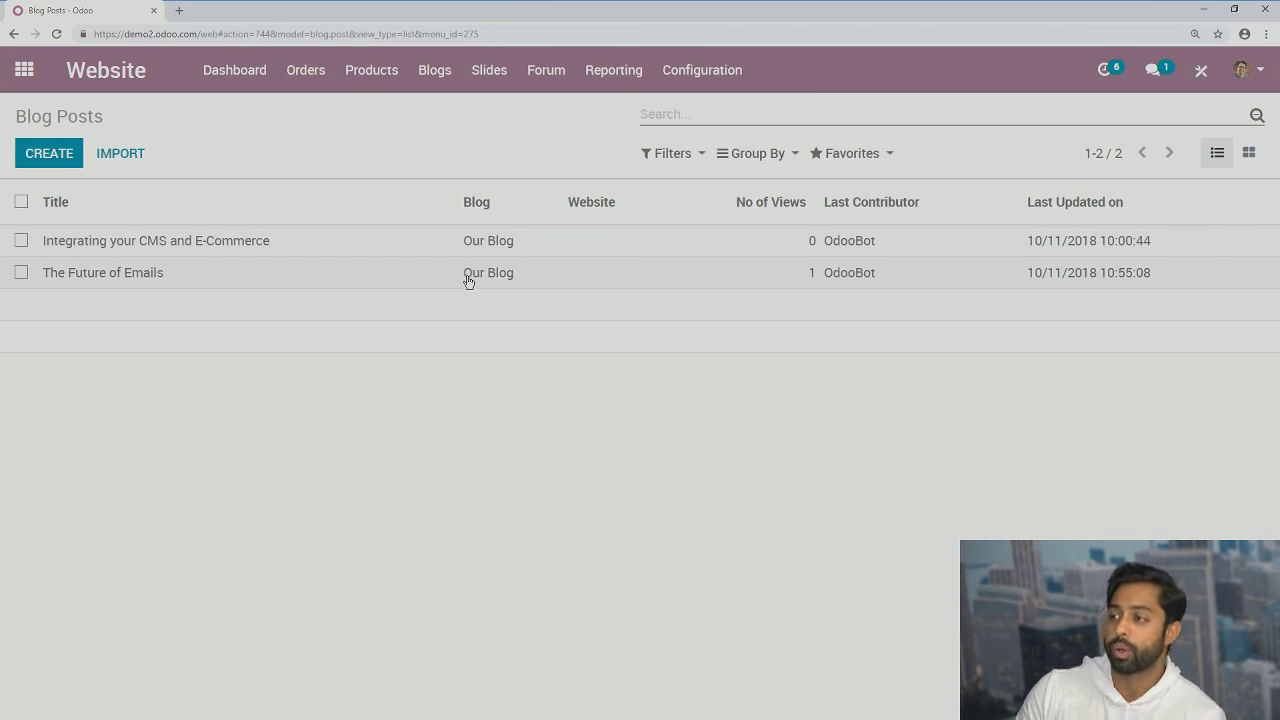
pyautogui.click(66, 155)
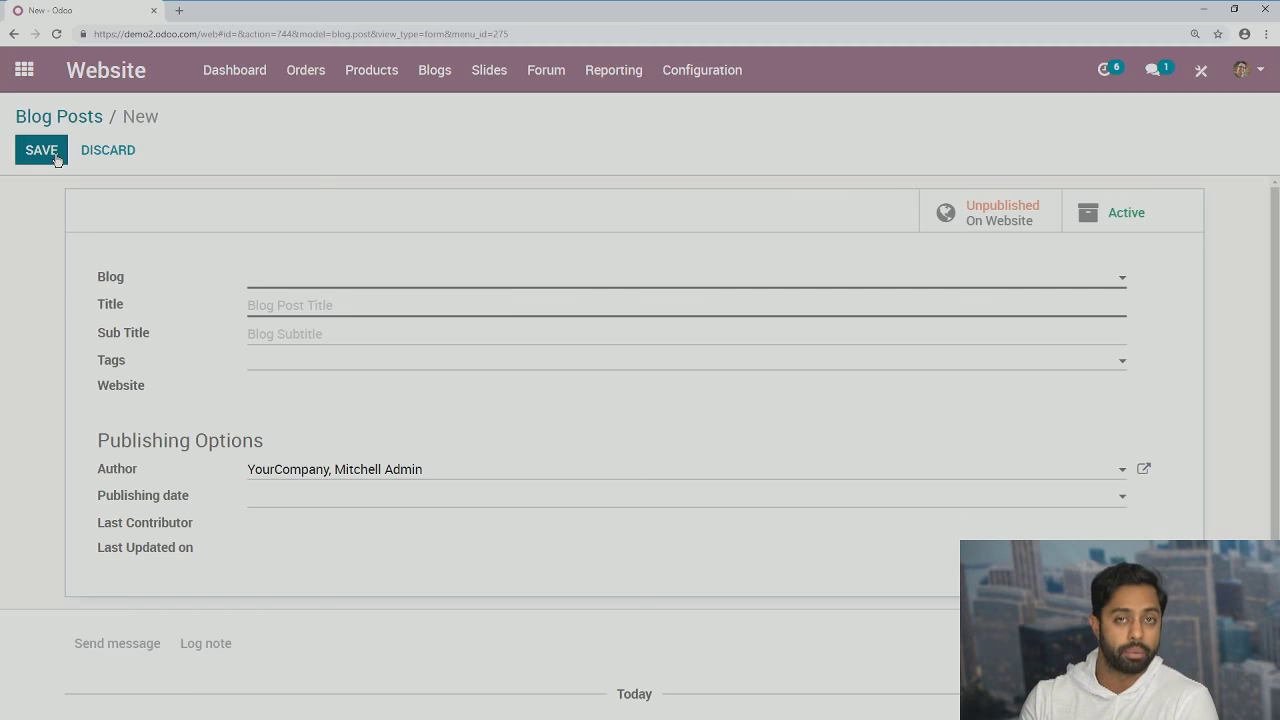
pyautogui.click(444, 283)
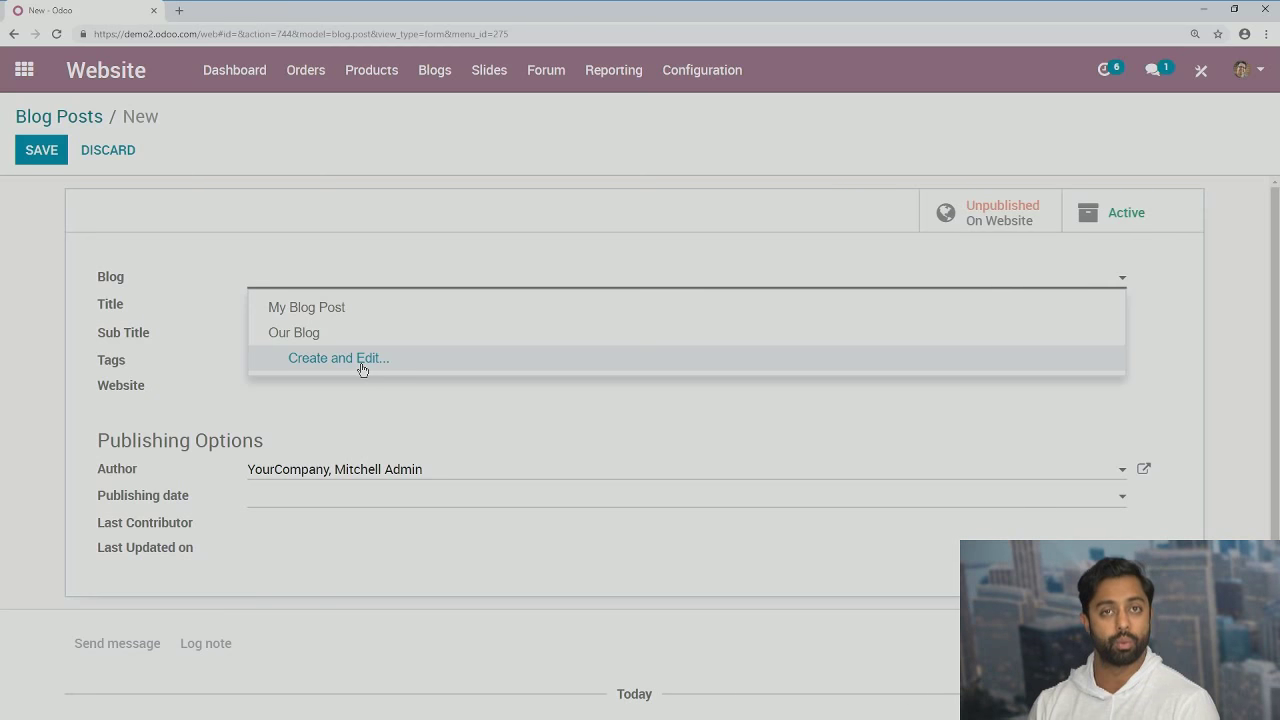
pyautogui.click(426, 343)
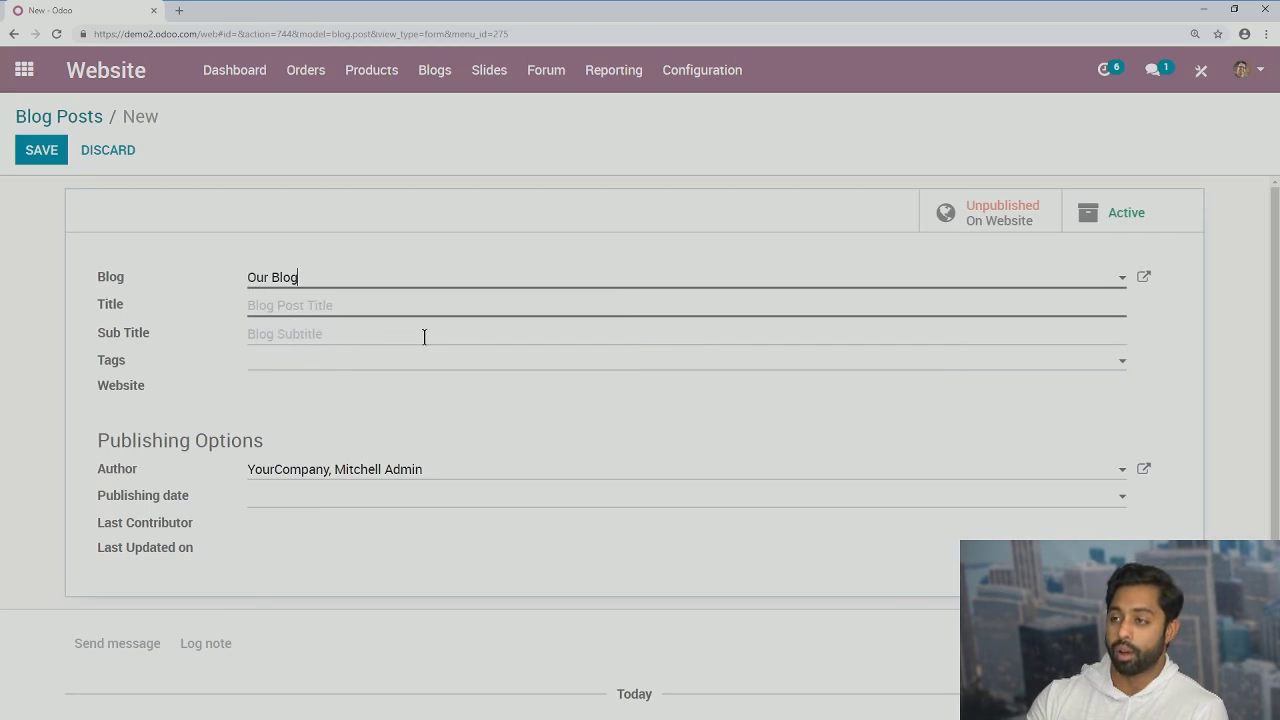
# Title the post "My Business Blog Post".
pyautogui.click(401, 301)
pyautogui.write('MY Business Blog Post')
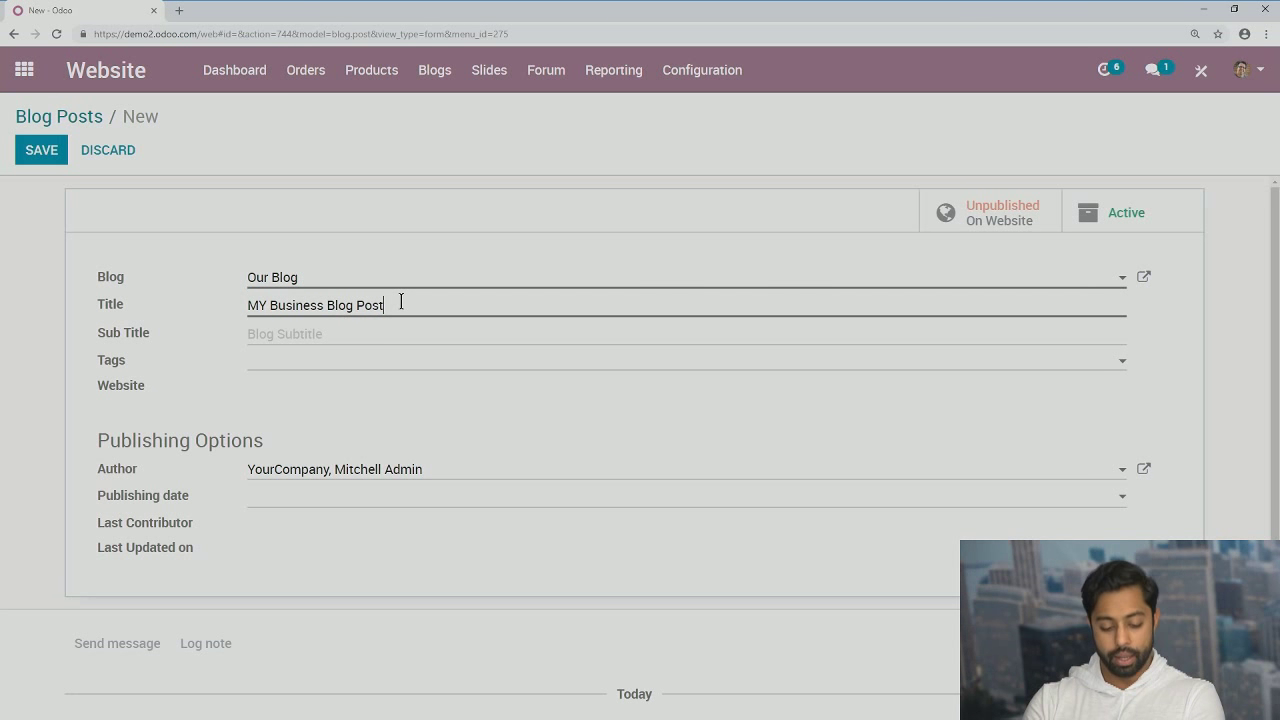
pyautogui.hotkey('ctrl', 'Left')
pyautogui.hotkey('ctrl', 'Left')
pyautogui.hotkey('ctrl', 'Left')
pyautogui.press('Left')
pyautogui.press('BackSpace')
pyautogui.write('y')
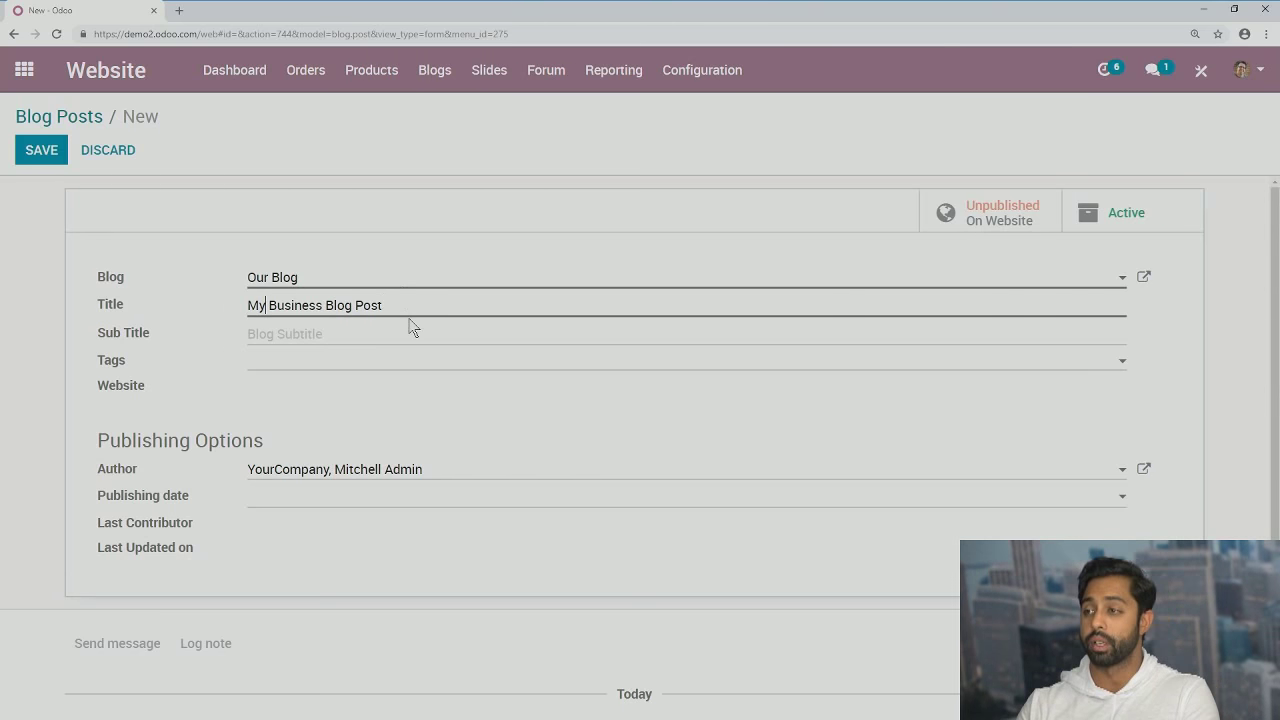
# Enter the subtitle "The way to increase ad sales on your website".
pyautogui.click(415, 333)
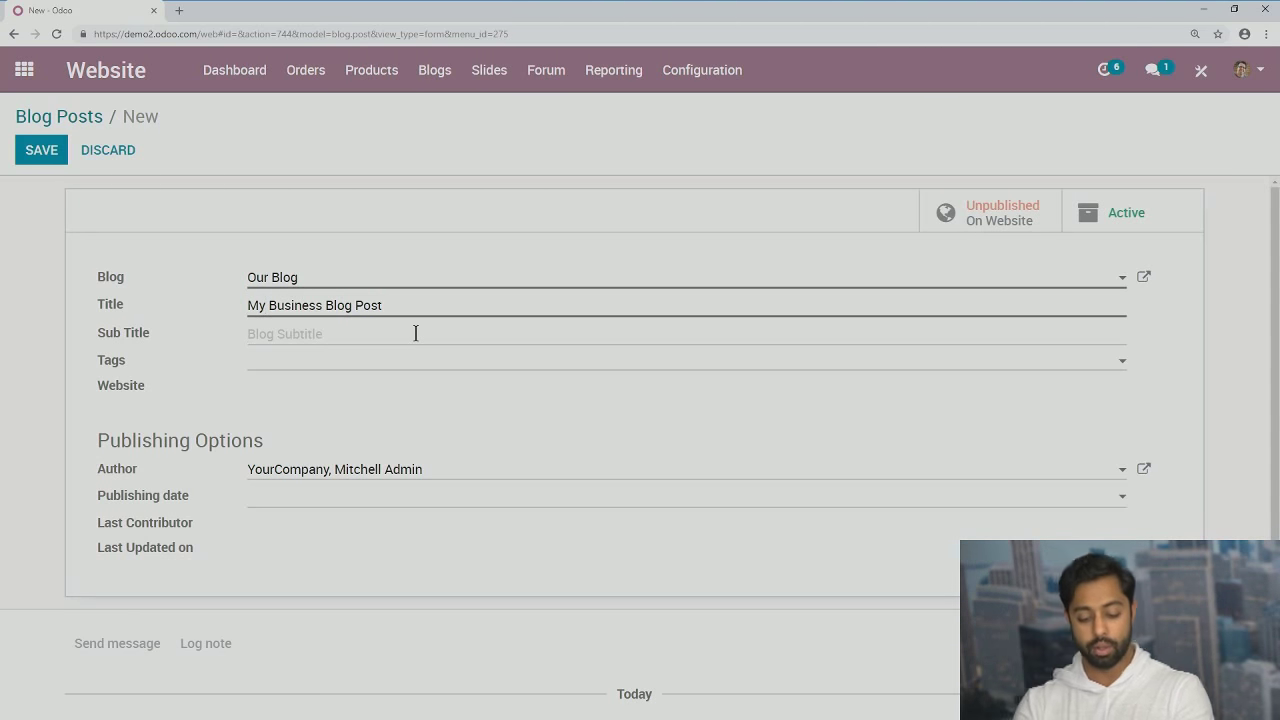
pyautogui.write('The way to ')
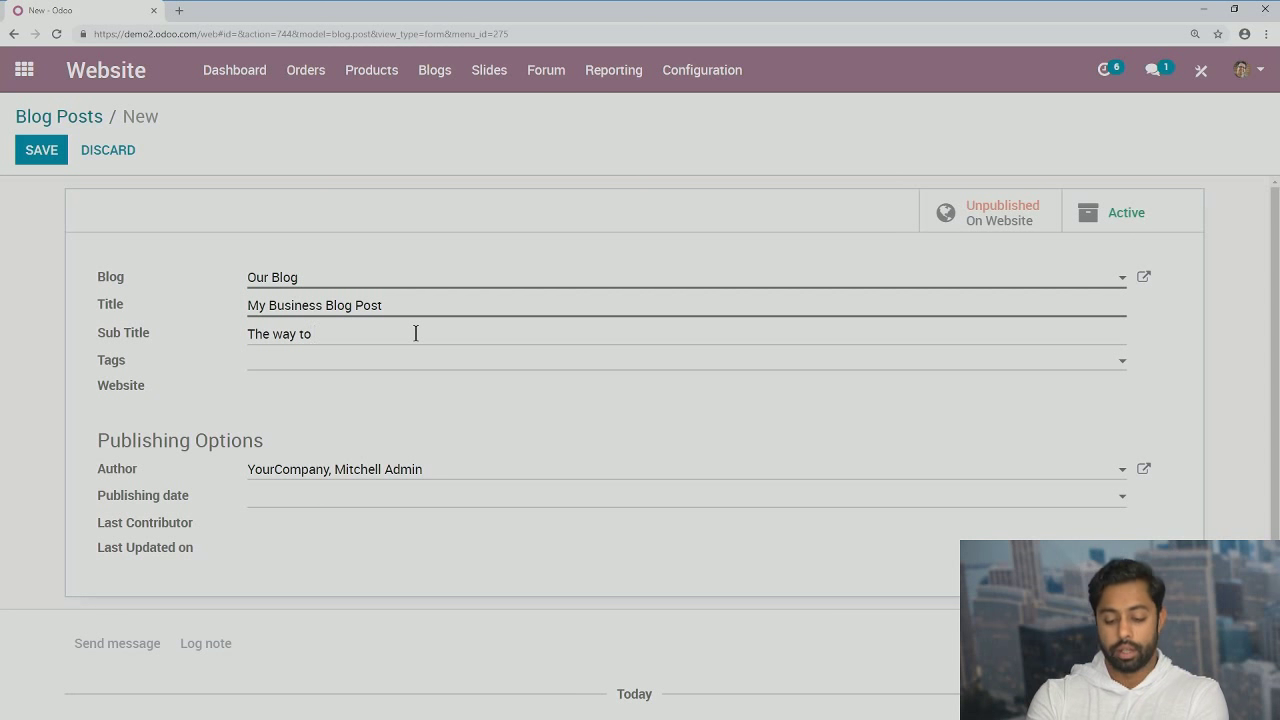
pyautogui.write('increase a sales')
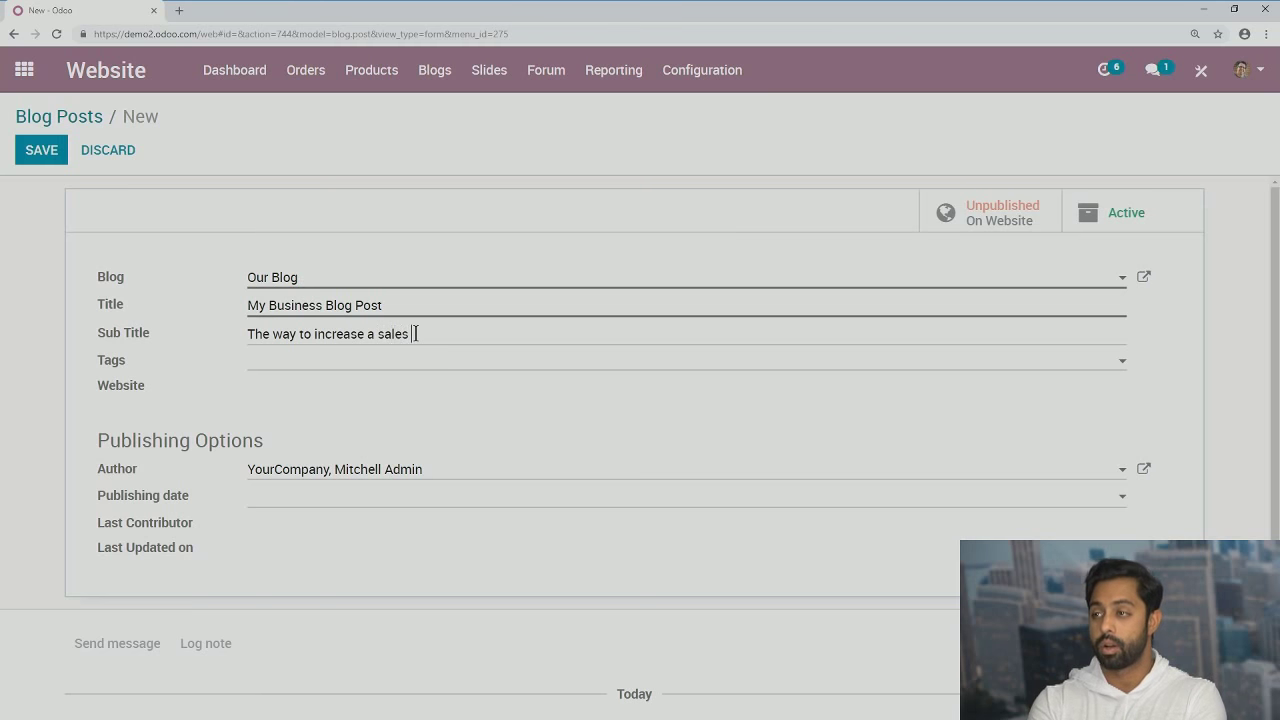
pyautogui.press('BackSpace')
pyautogui.press('BackSpace')
pyautogui.press('BackSpace')
pyautogui.press('BackSpace')
pyautogui.press('BackSpace')
pyautogui.press('BackSpace')
pyautogui.press('BackSpace')
pyautogui.write('d ')
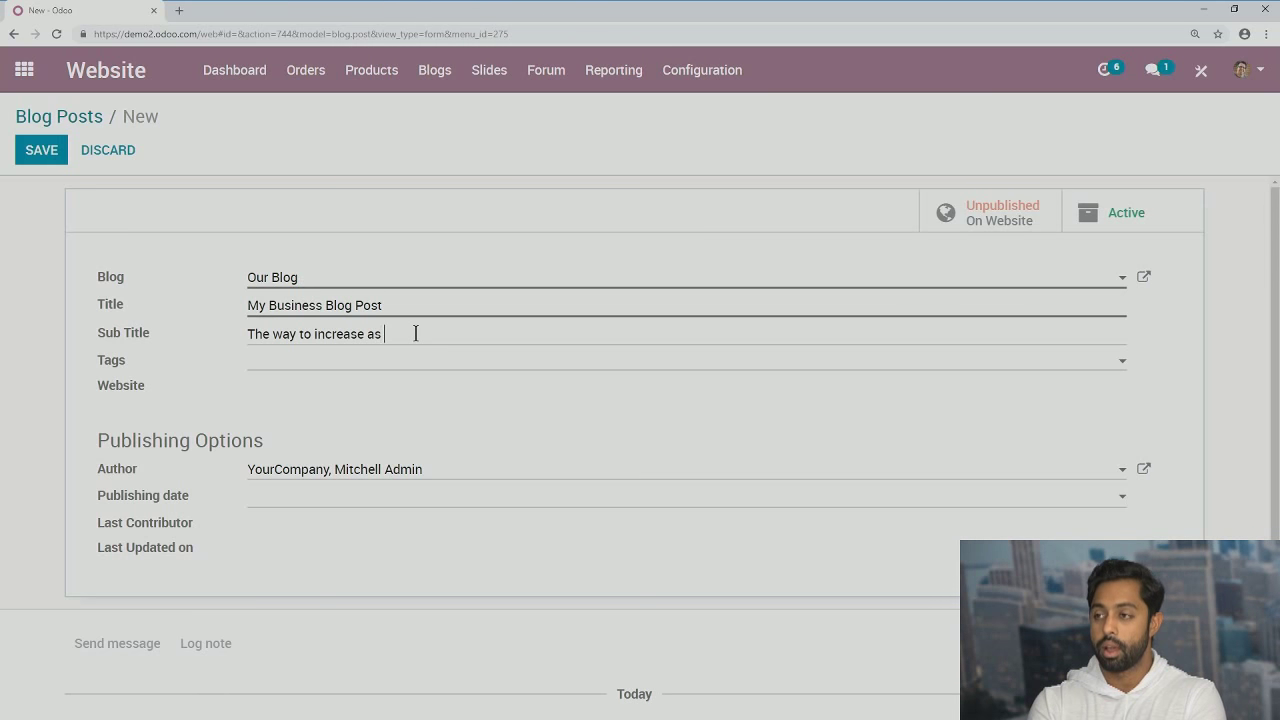
pyautogui.write('sales on m')
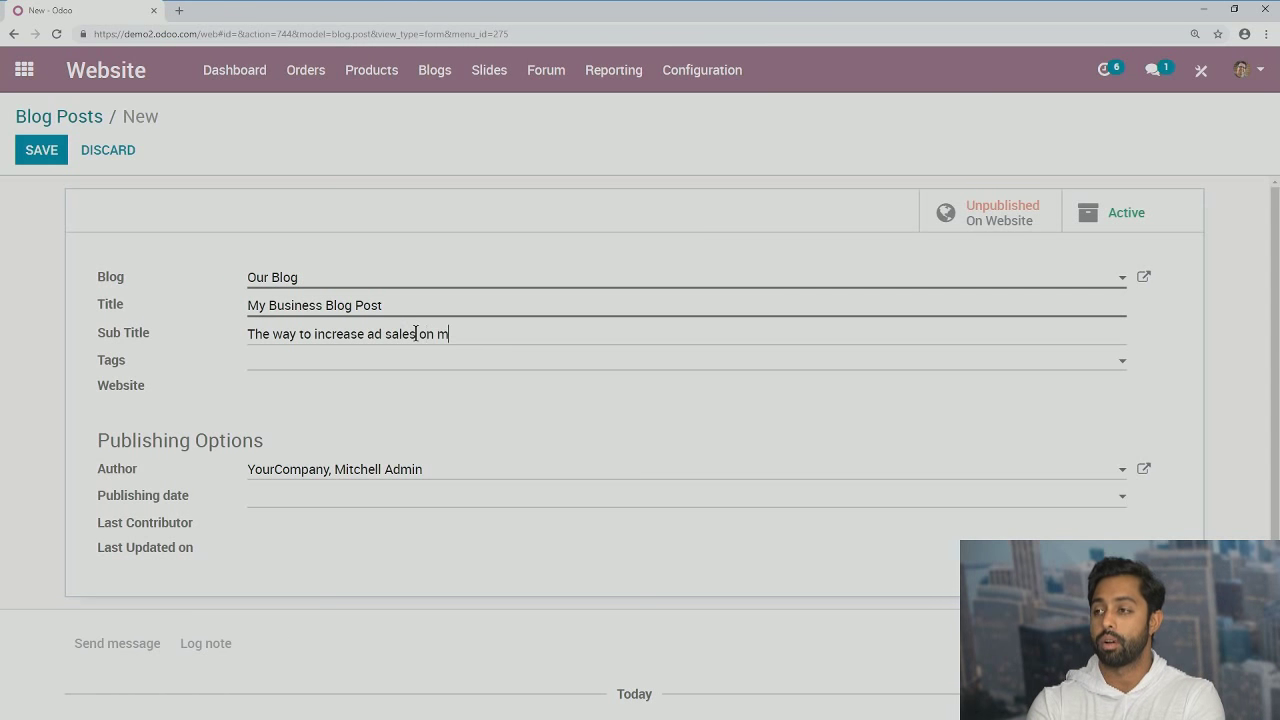
pyautogui.press('BackSpace')
pyautogui.write('your website')
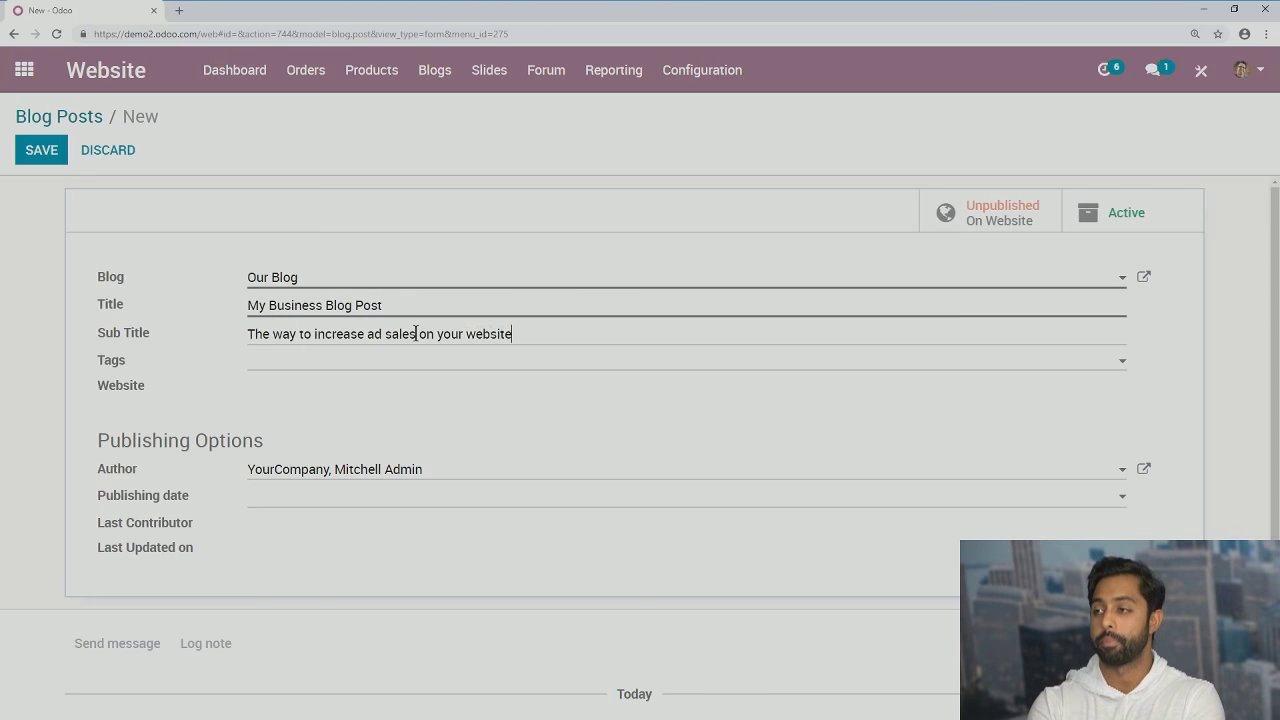
# Add the tags business, revenue and sales to the blog post.
pyautogui.click(437, 365)
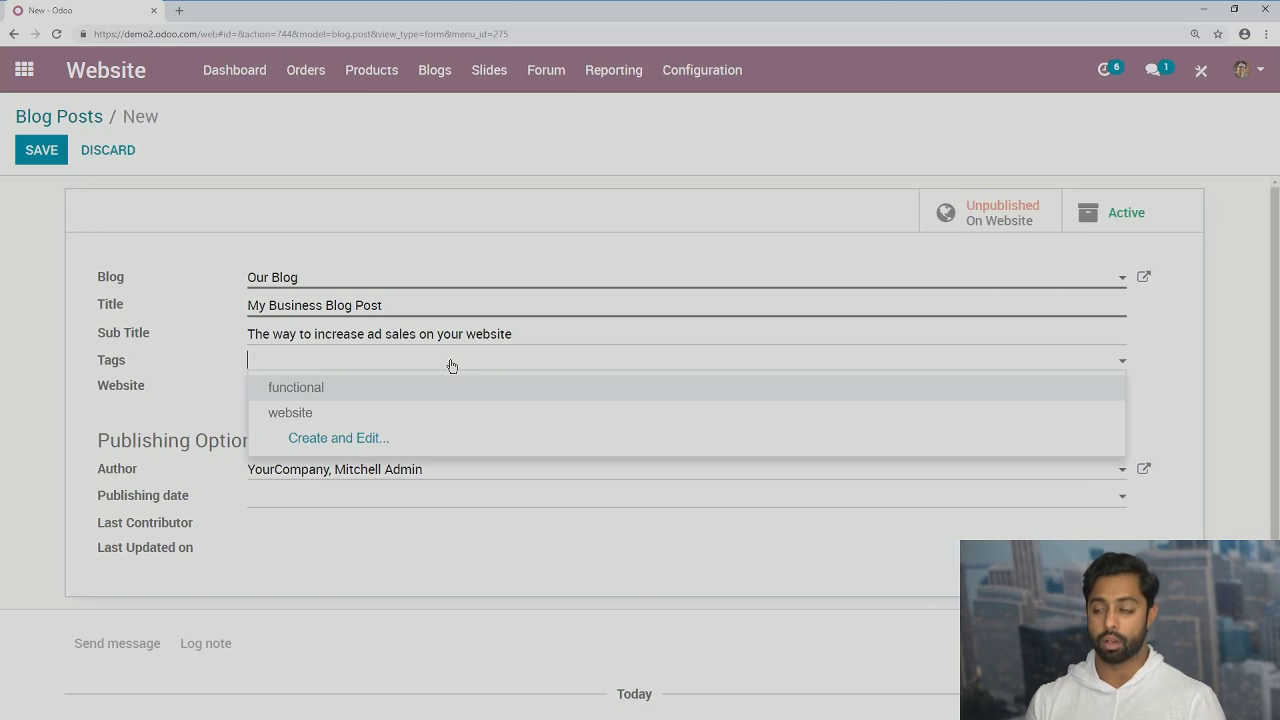
pyautogui.write('busines')
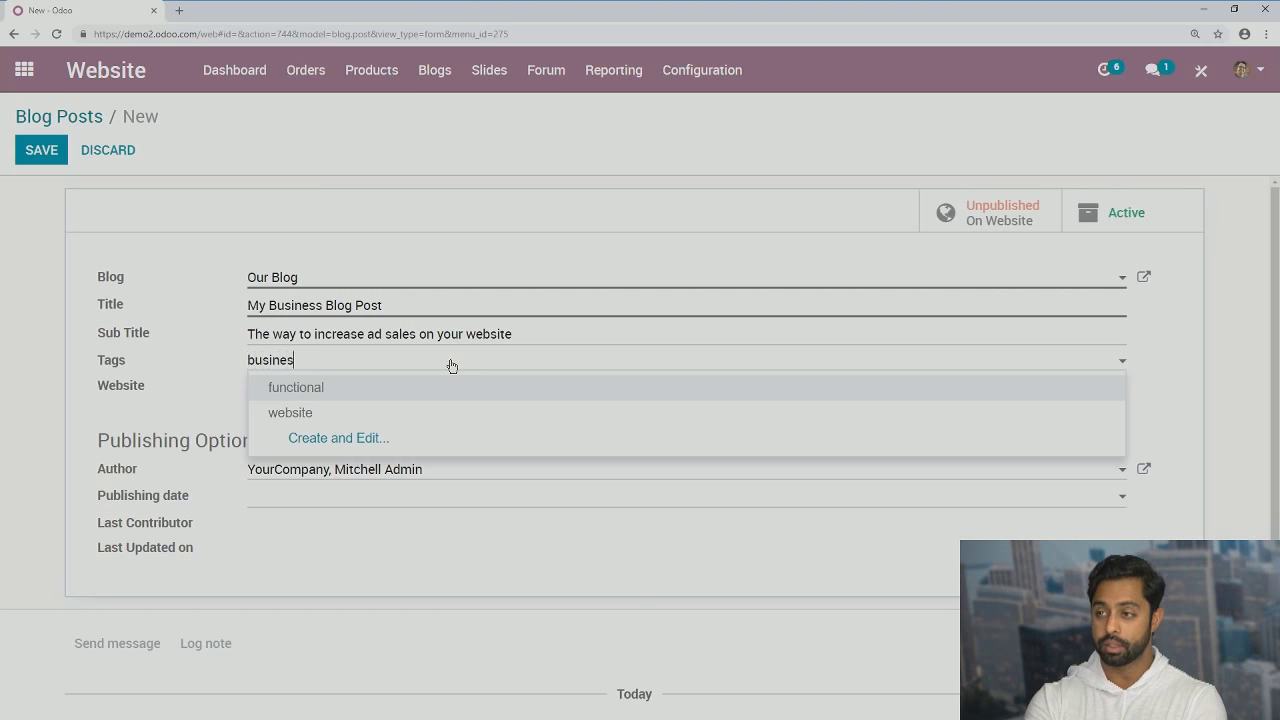
pyautogui.write('s')
pyautogui.press('Return')
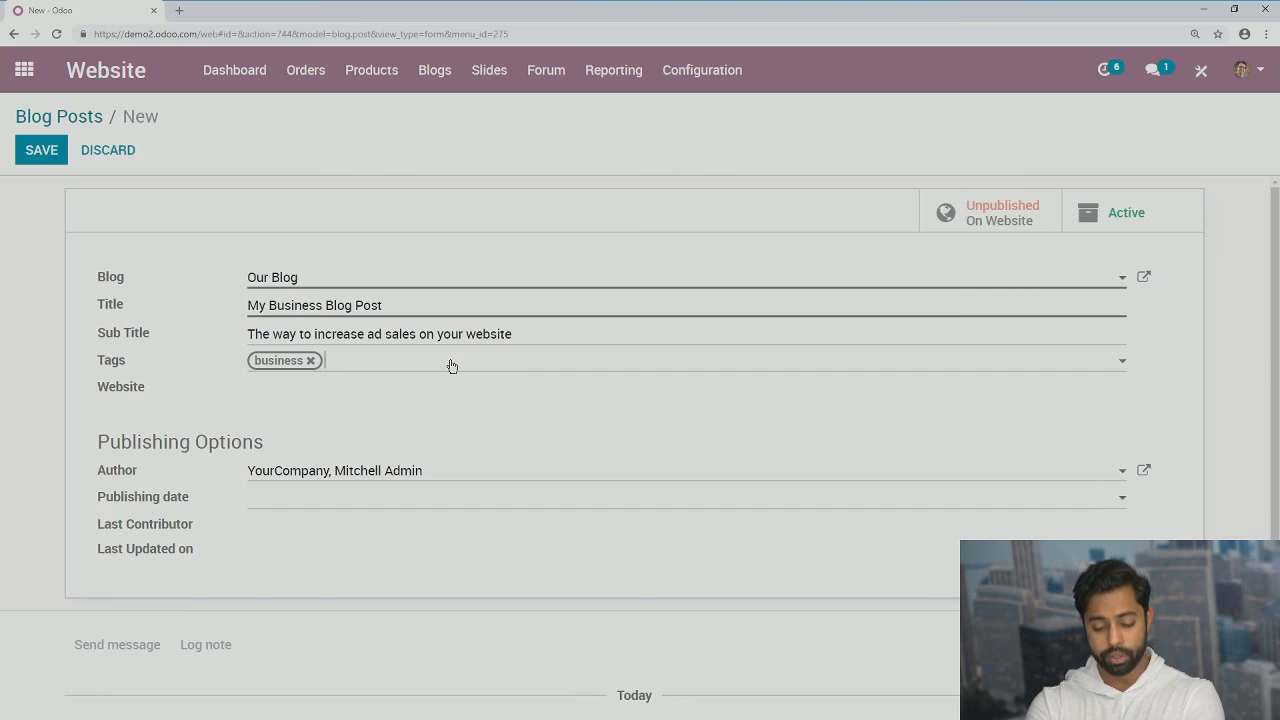
pyautogui.write('reven')
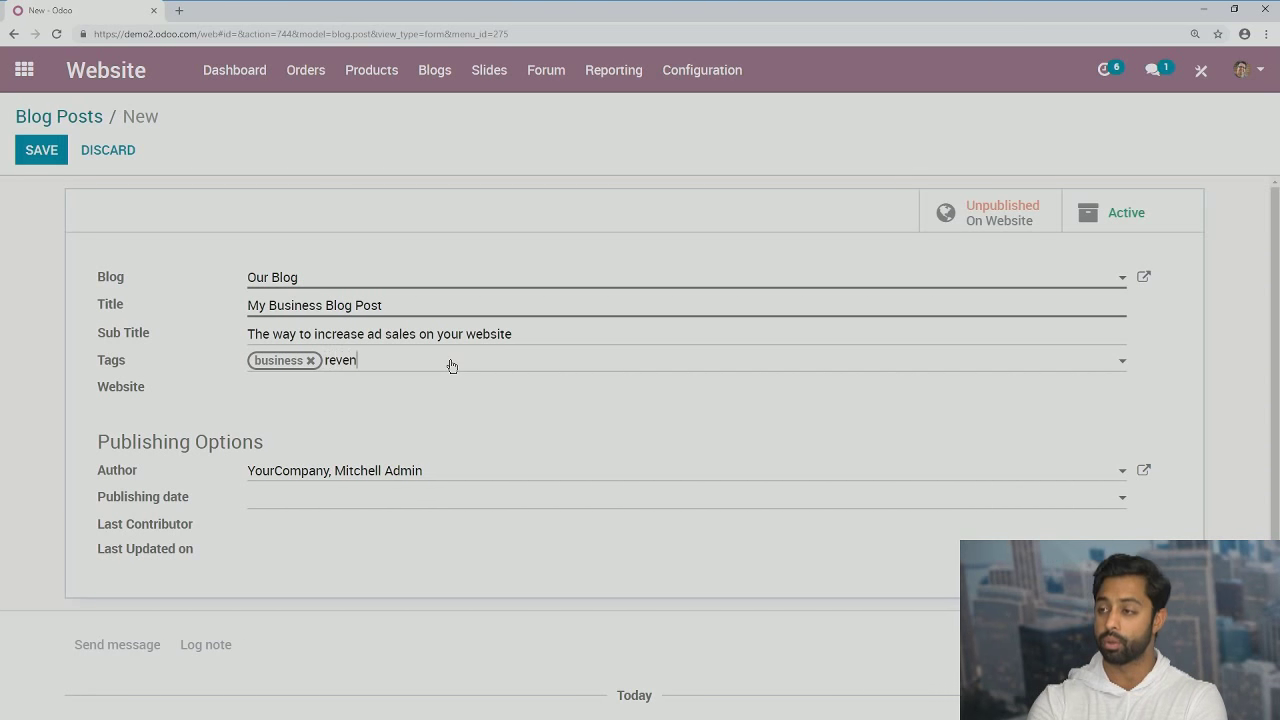
pyautogui.write('ue')
pyautogui.press('Return')
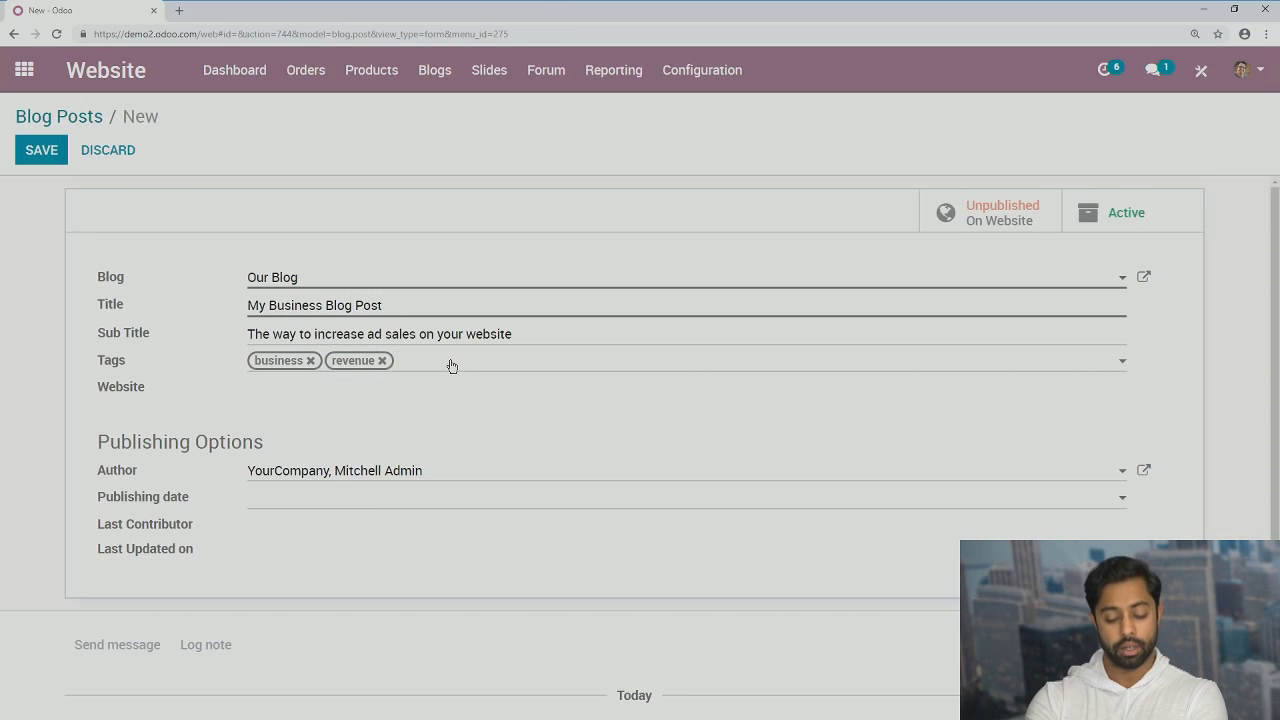
pyautogui.write('sales')
pyautogui.press('Return')
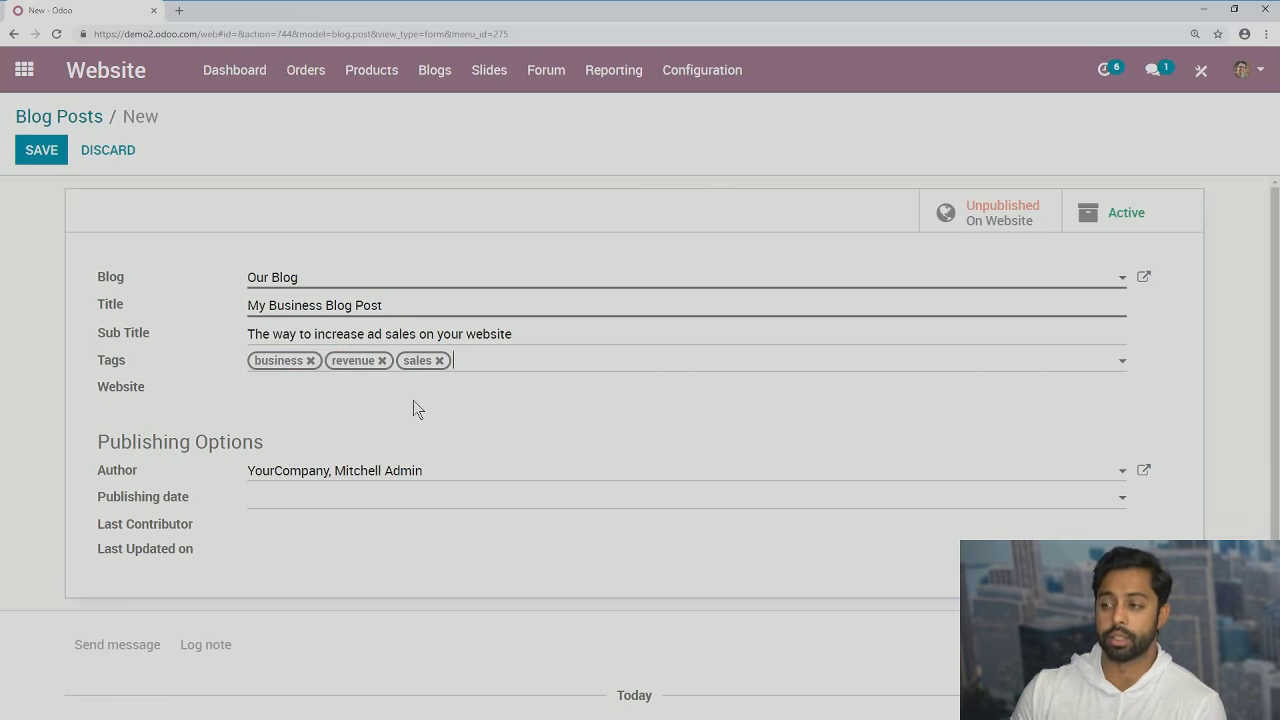
# Set the publishing date to 10/11/2018 11:05:25.
pyautogui.click(385, 506)
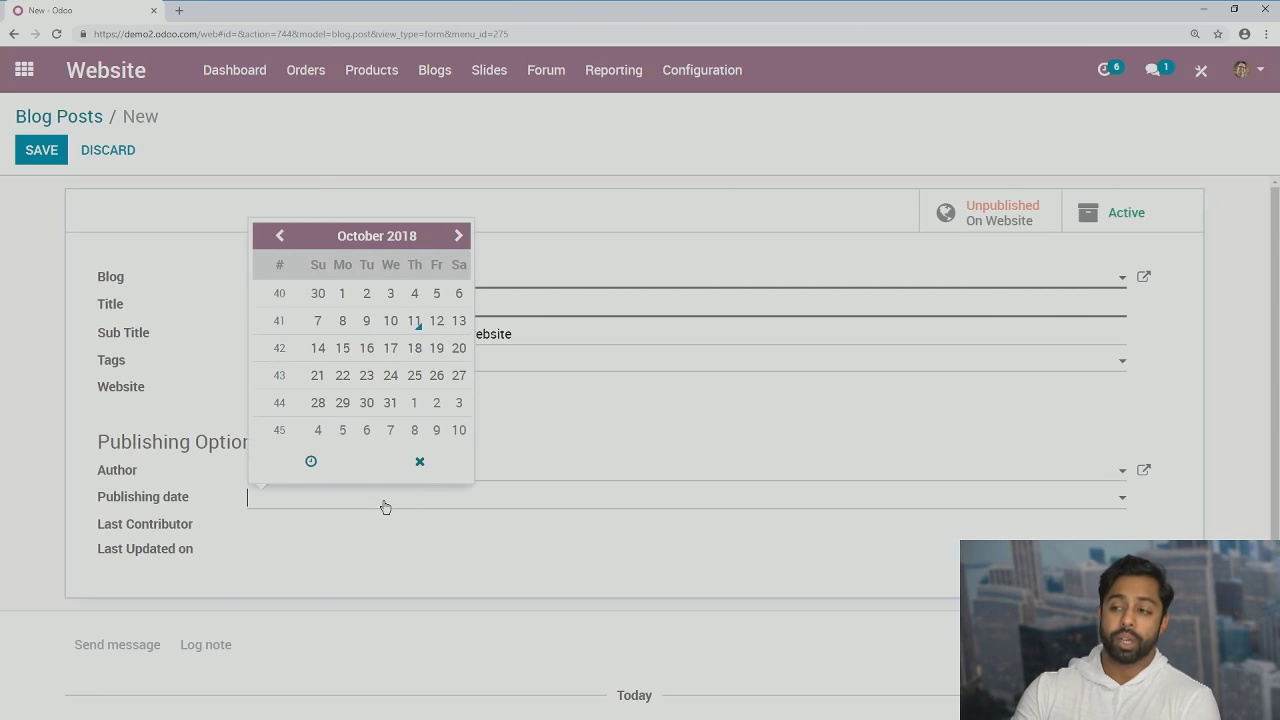
pyautogui.click(412, 330)
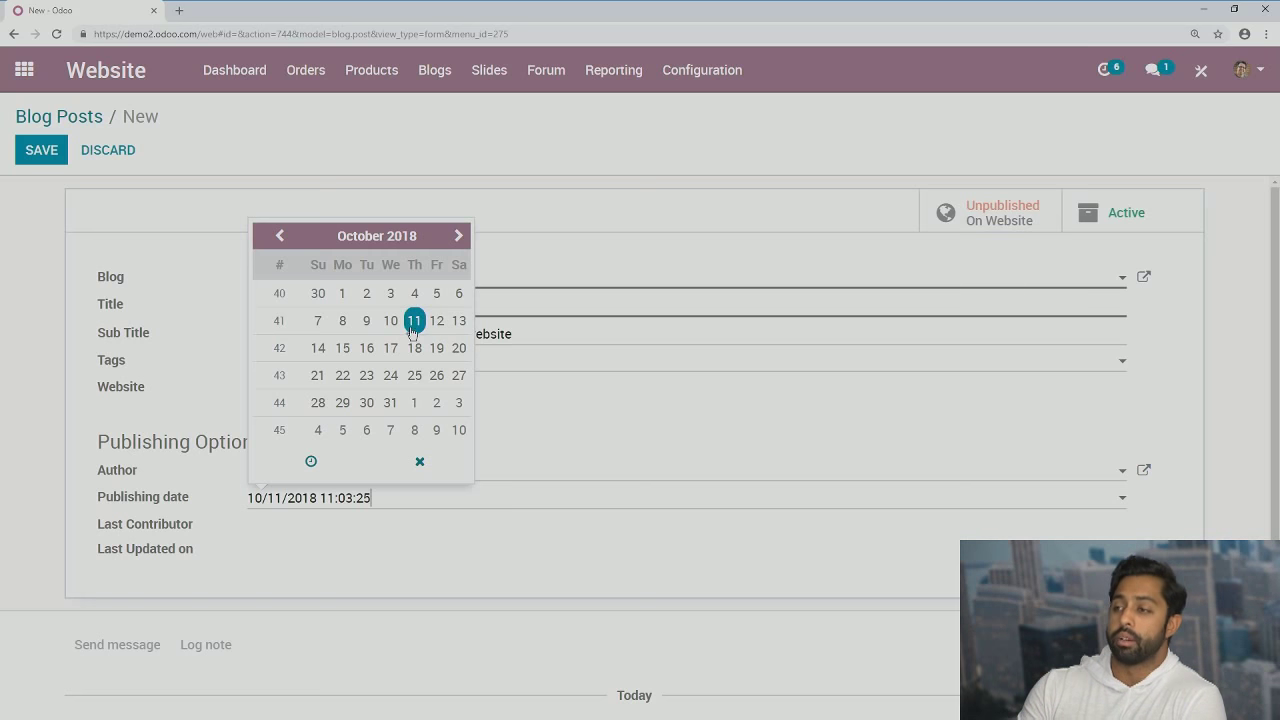
pyautogui.click(322, 462)
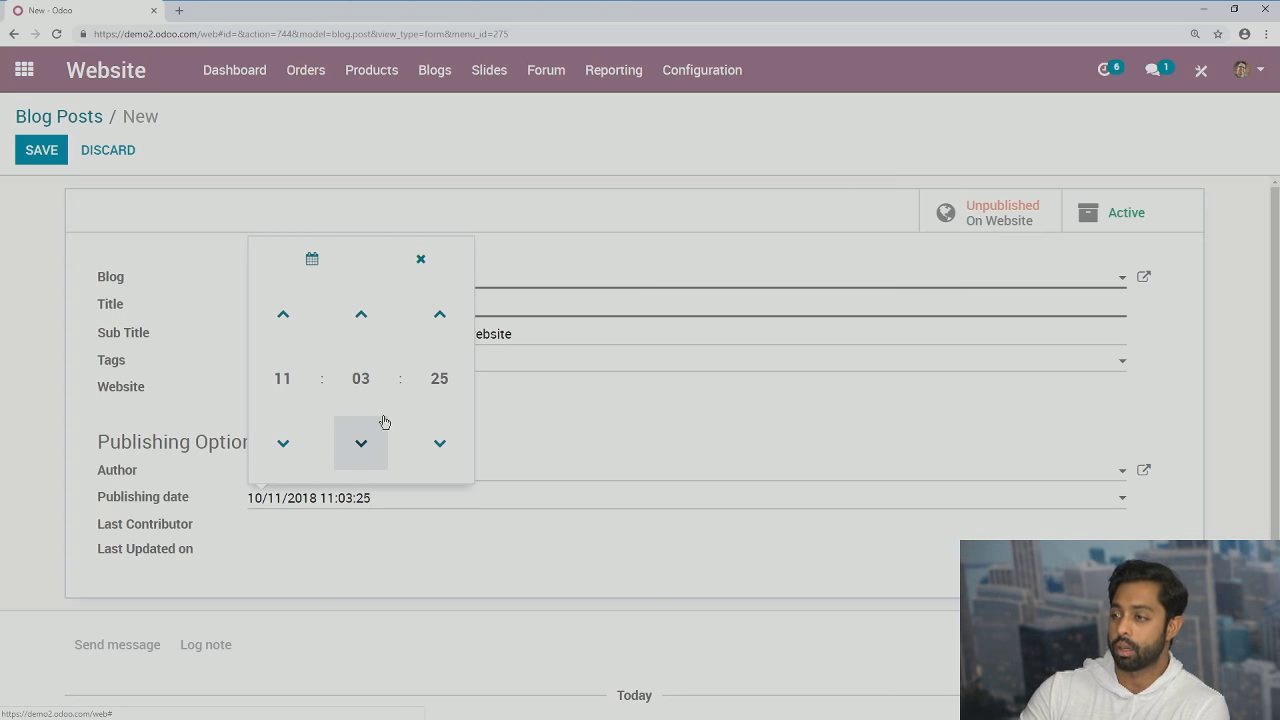
pyautogui.click(365, 330)
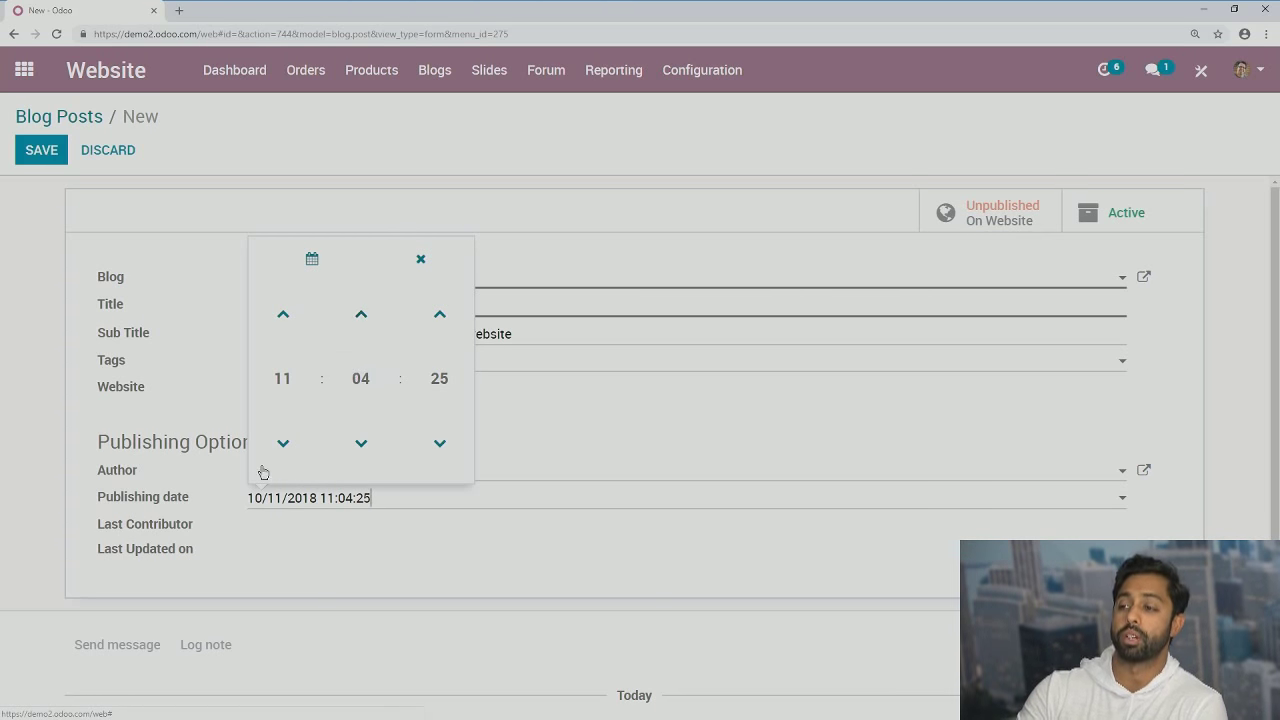
pyautogui.click(361, 330)
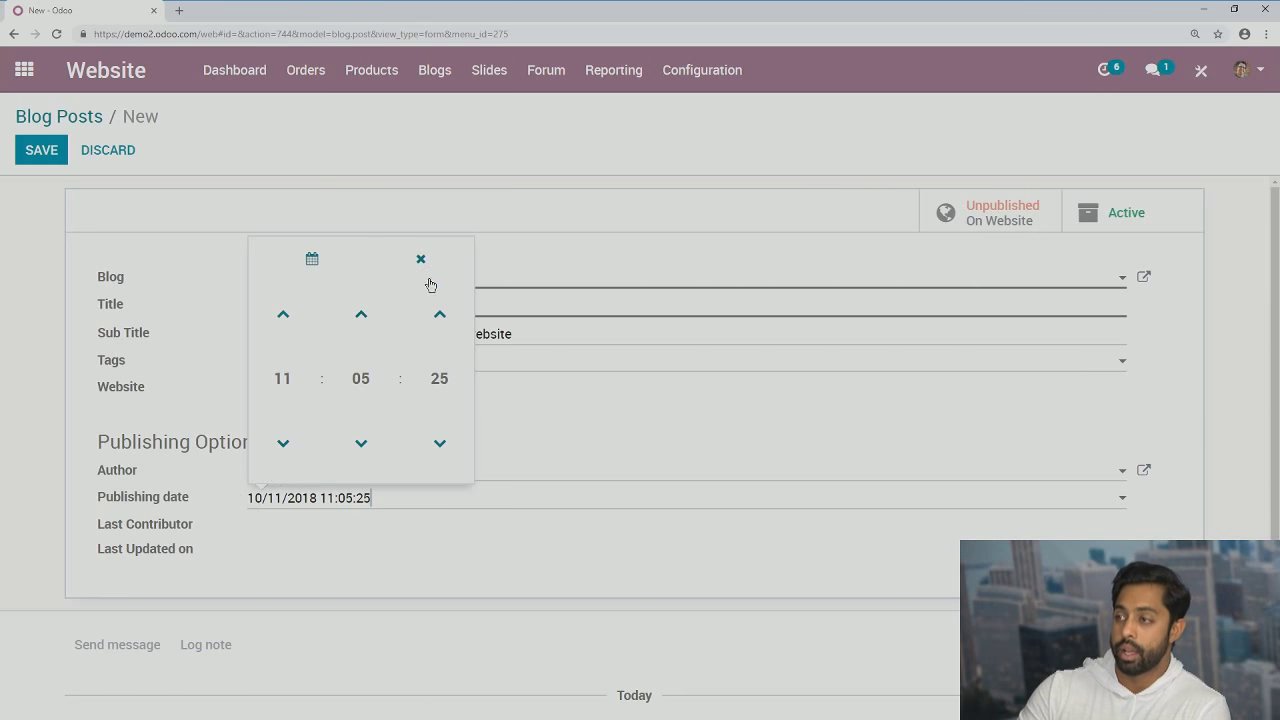
pyautogui.click(430, 252)
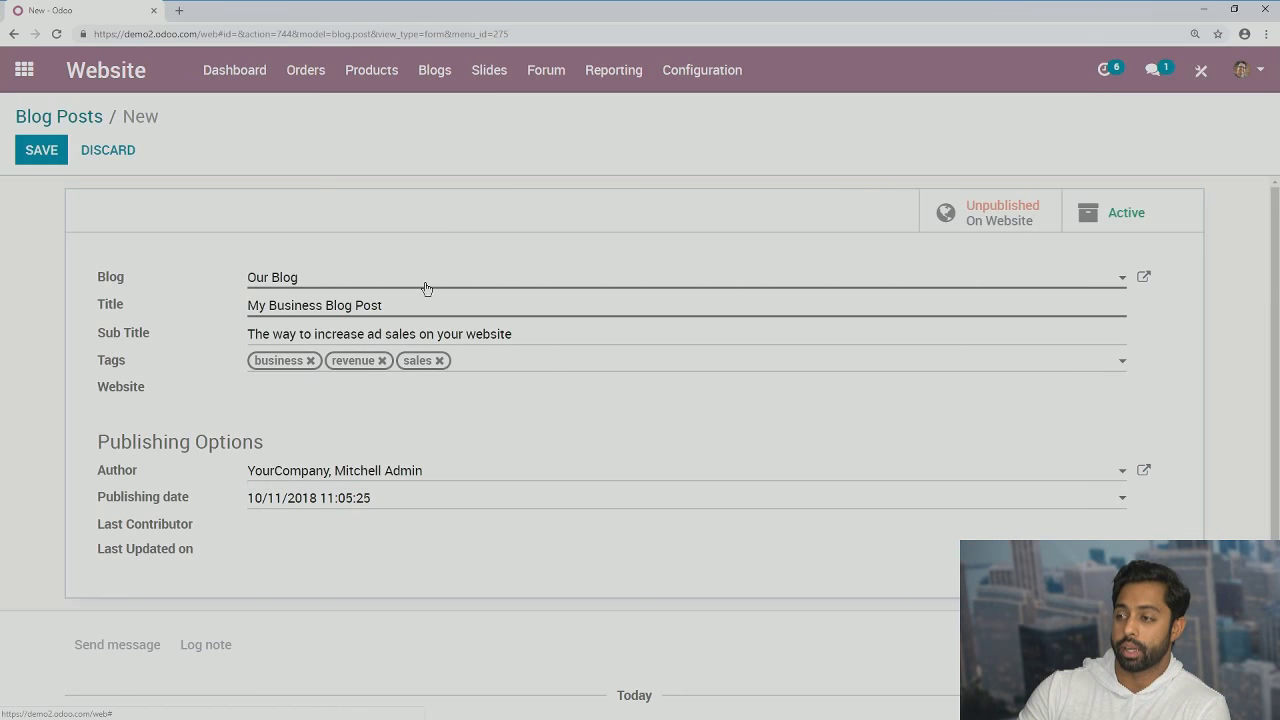
# Open the new post's page on the website and select the placeholder text in its body.
pyautogui.click(978, 218)
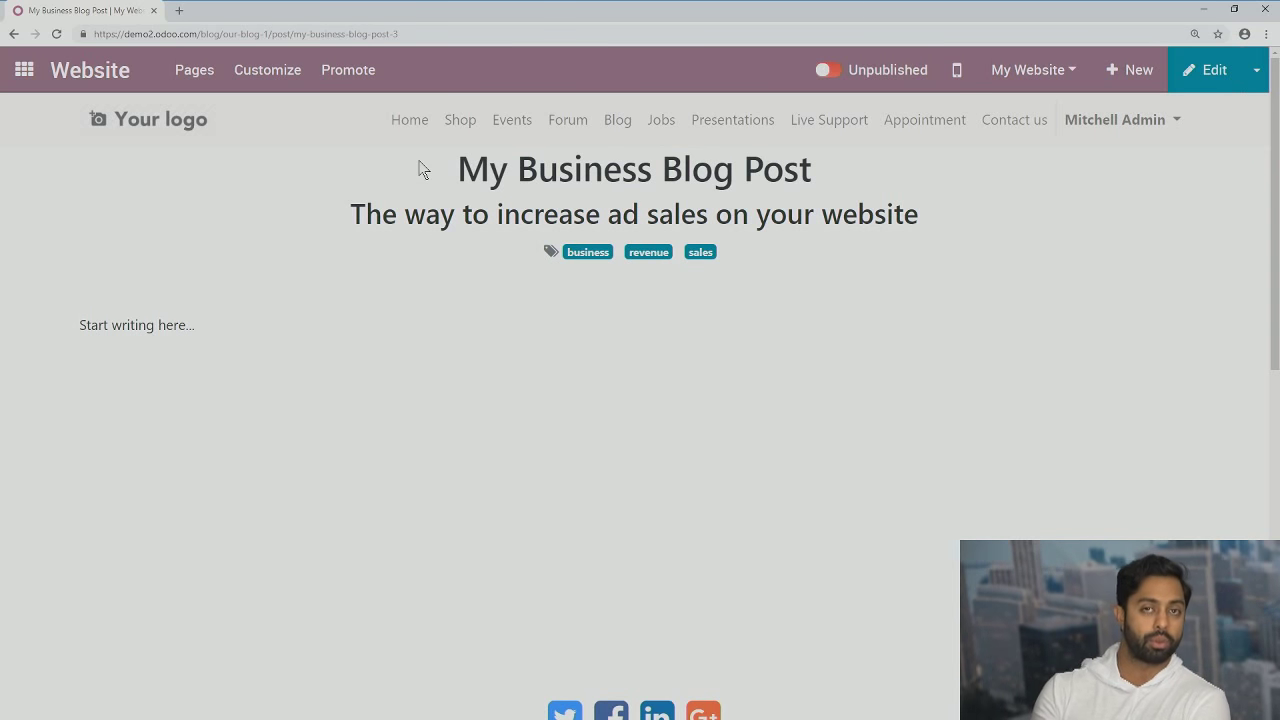
pyautogui.doubleClick(170, 325)
pyautogui.moveTo(194, 326); pyautogui.dragTo(95, 332)
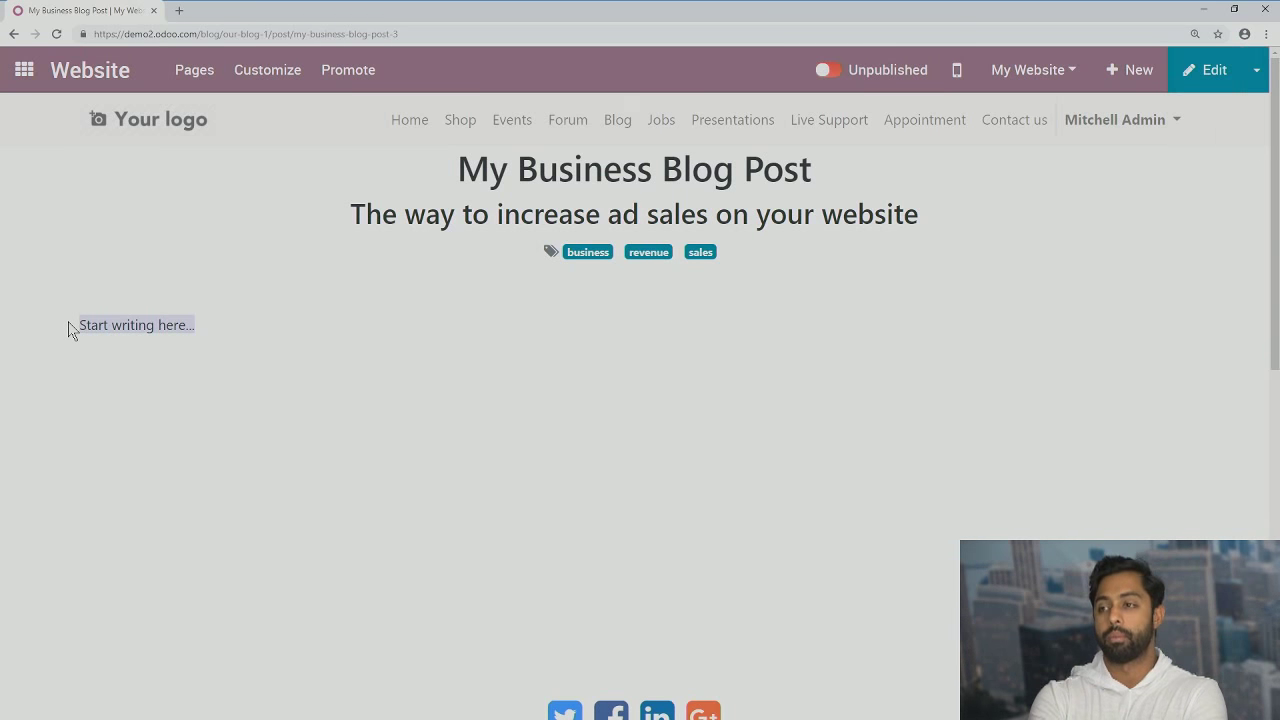
pyautogui.scroll(-5, 69, 329)
pyautogui.scroll(1, 265, 365)
pyautogui.scroll(4, 265, 365)
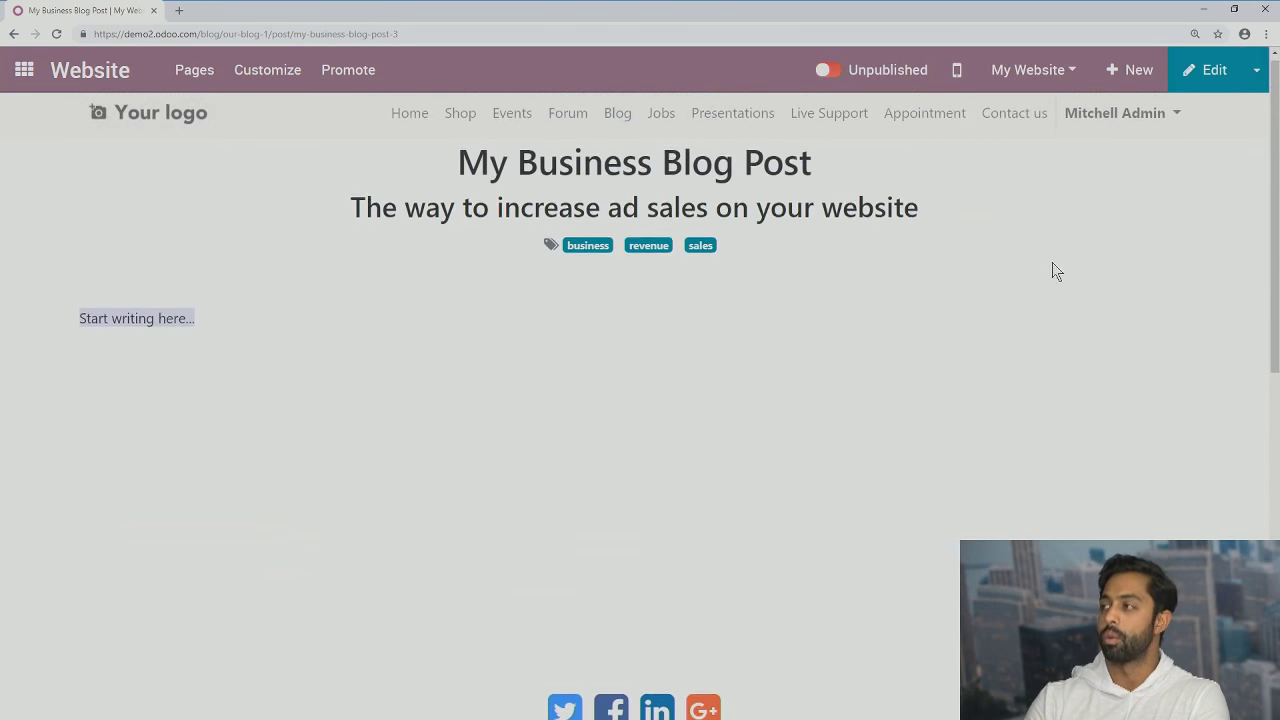
# Put the page into edit mode and replace the placeholder text with "This is the post about my business.".
pyautogui.click(1205, 70)
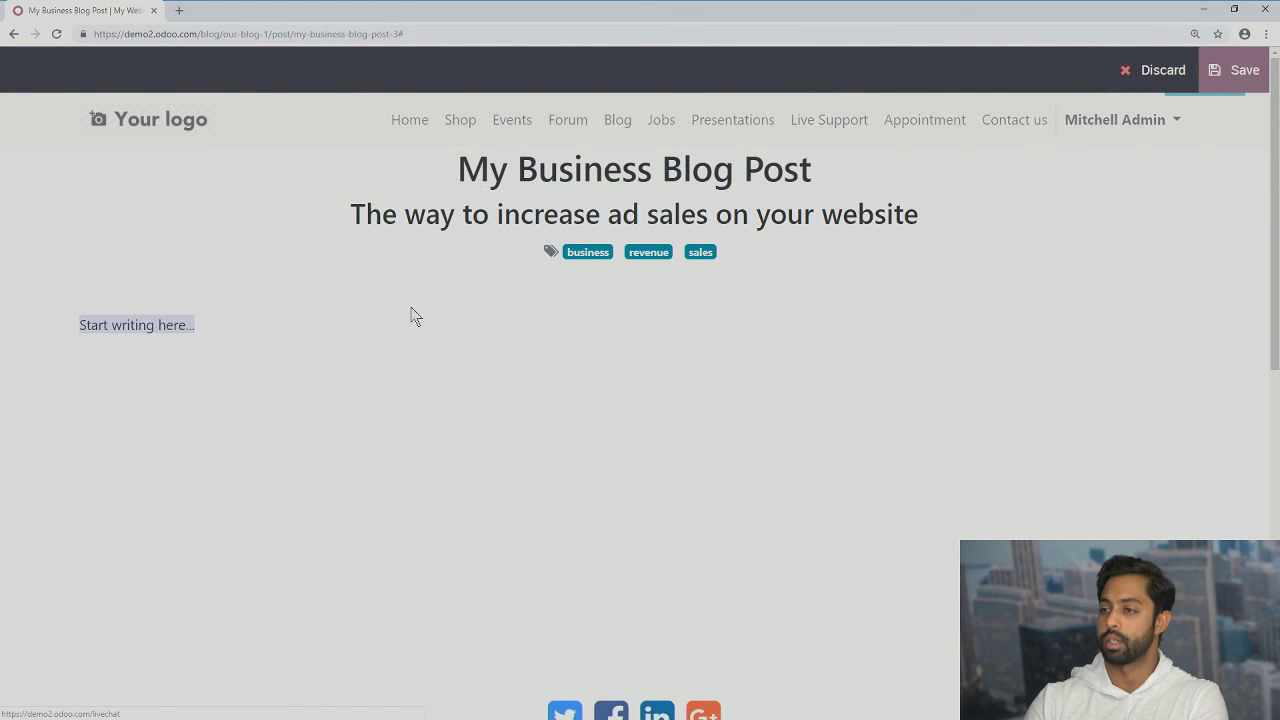
pyautogui.click(242, 313)
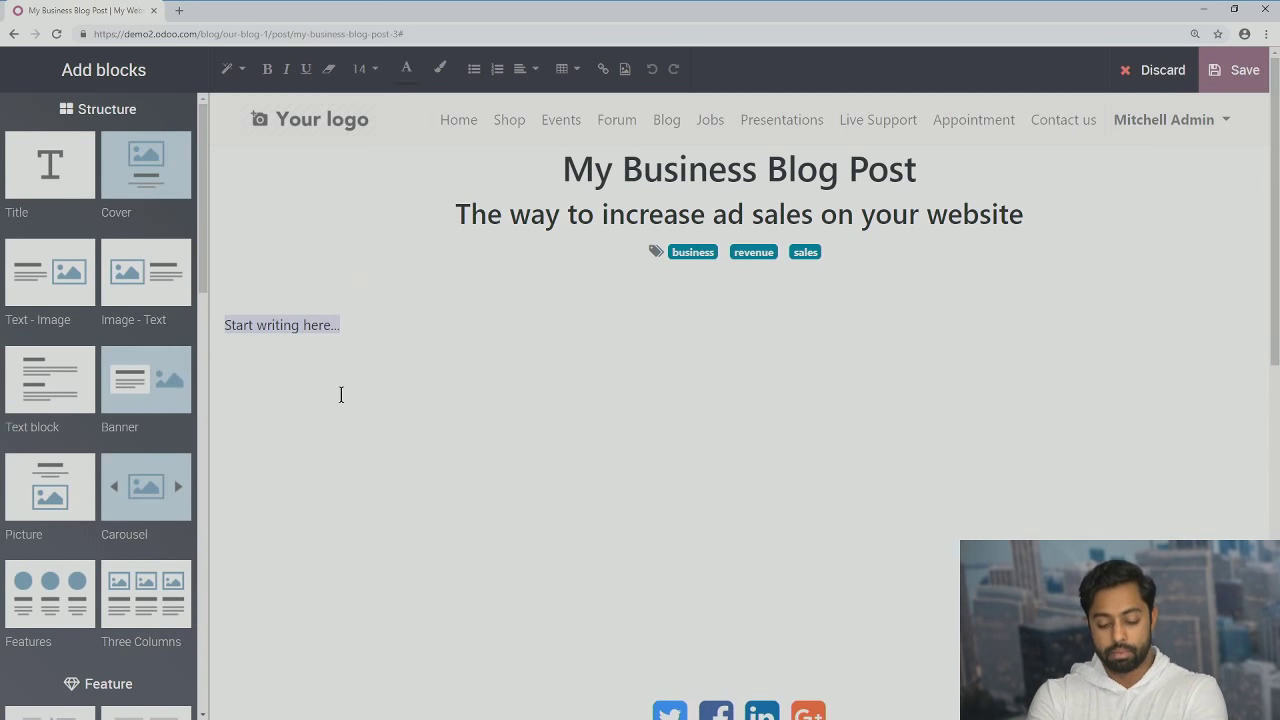
pyautogui.write('This is the post ')
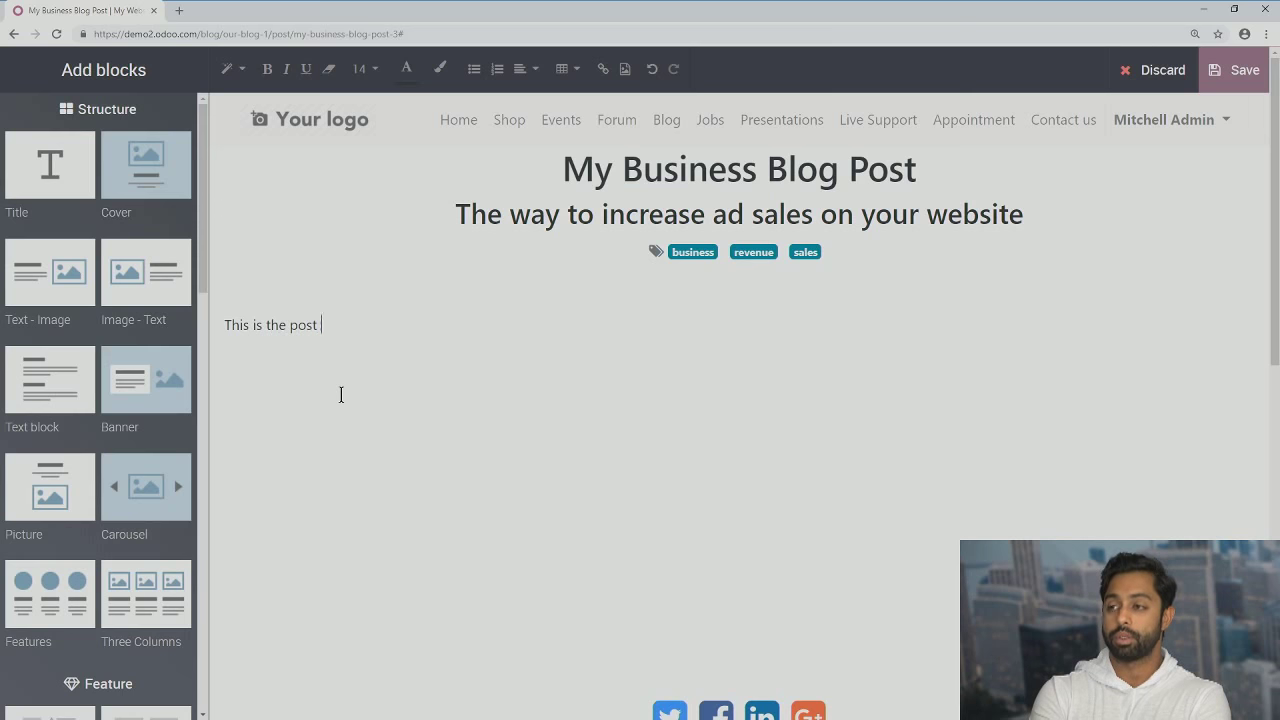
pyautogui.write('about my bussines')
pyautogui.press('BackSpace')
pyautogui.press('BackSpace')
pyautogui.press('BackSpace')
pyautogui.press('BackSpace')
pyautogui.write('ines')
pyautogui.press('BackSpace')
pyautogui.press('BackSpace')
pyautogui.press('BackSpace')
pyautogui.press('BackSpace')
pyautogui.press('BackSpace')
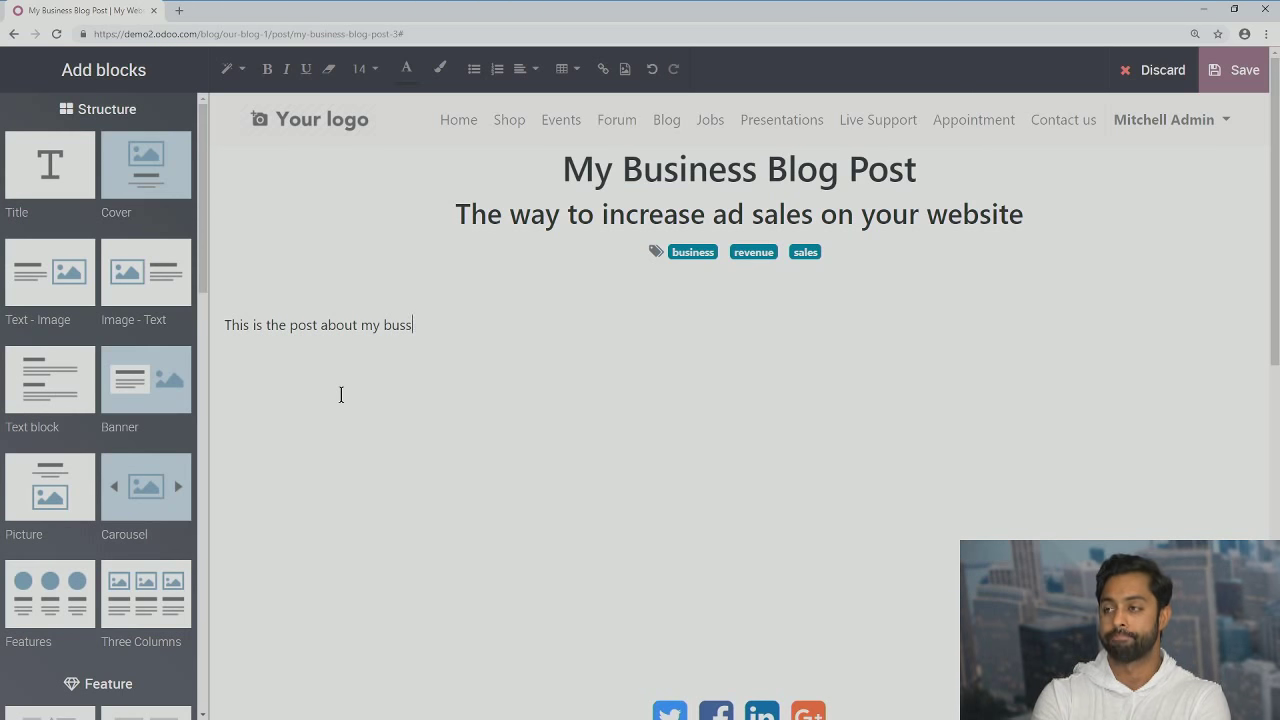
pyautogui.write('iness.')
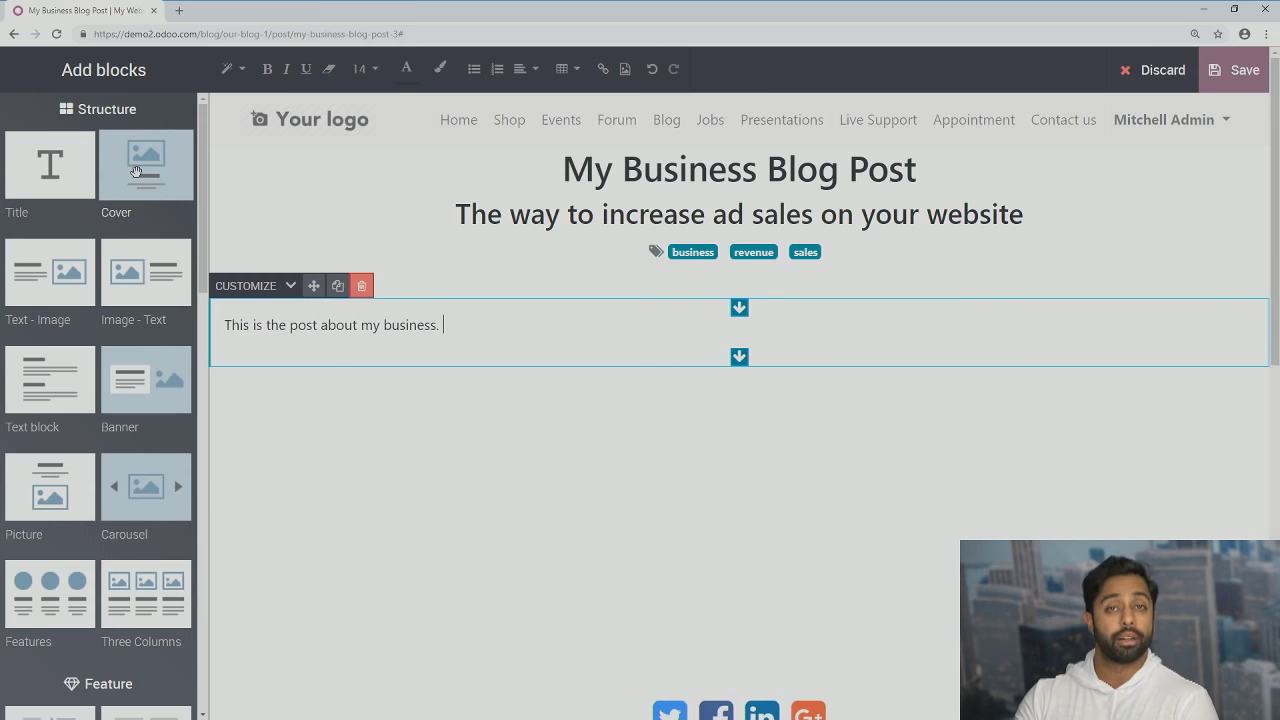
# Insert a Cover block directly above the post's body text.
pyautogui.moveTo(136, 171); pyautogui.dragTo(588, 295)
pyautogui.scroll(-3, 399, 435)
pyautogui.scroll(1, 650, 234)
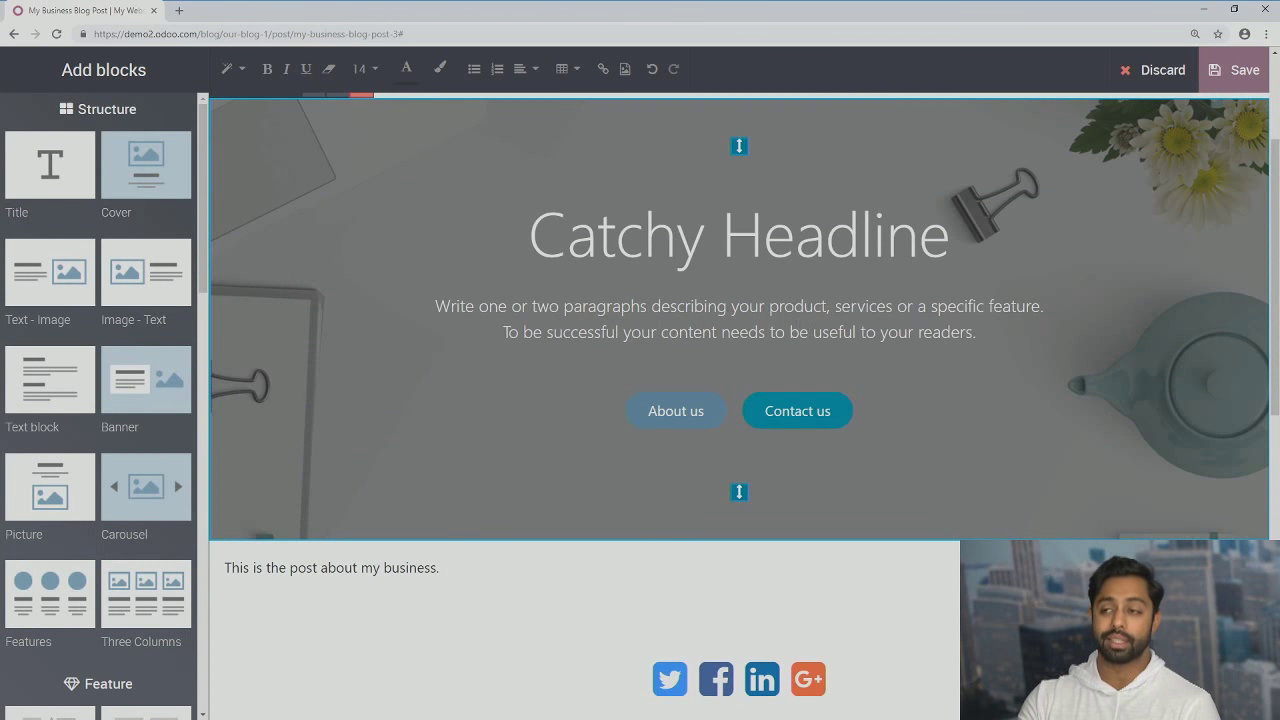
# Insert a Facebook Page block directly below the post's body text.
pyautogui.scroll(-1, 123, 433)
pyautogui.scroll(-3, 123, 433)
pyautogui.scroll(-1, 125, 310)
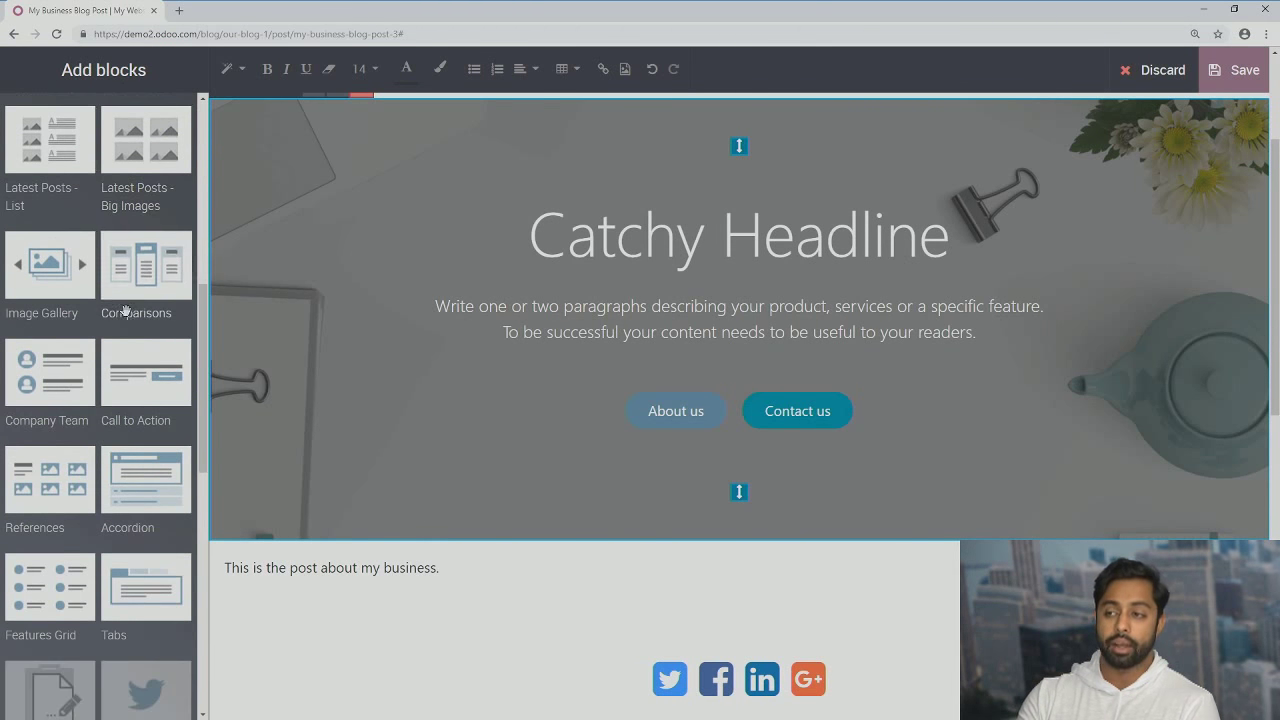
pyautogui.scroll(-4, 125, 310)
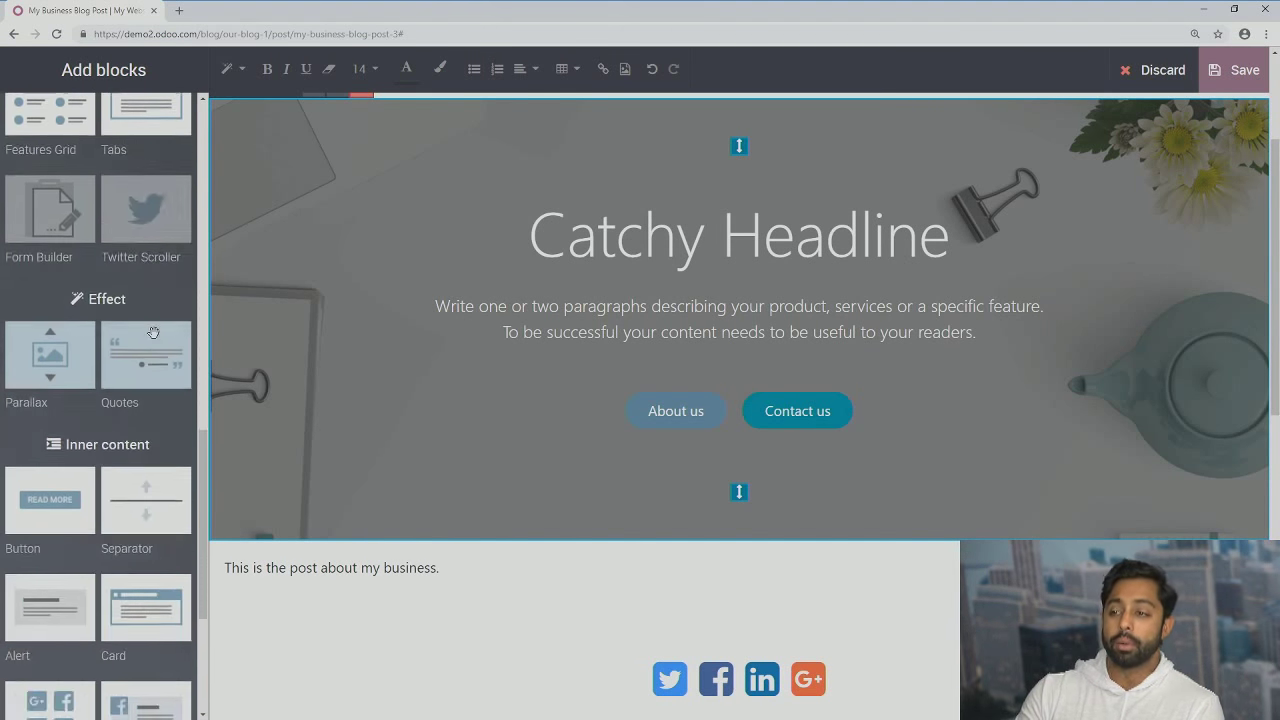
pyautogui.scroll(-2, 152, 332)
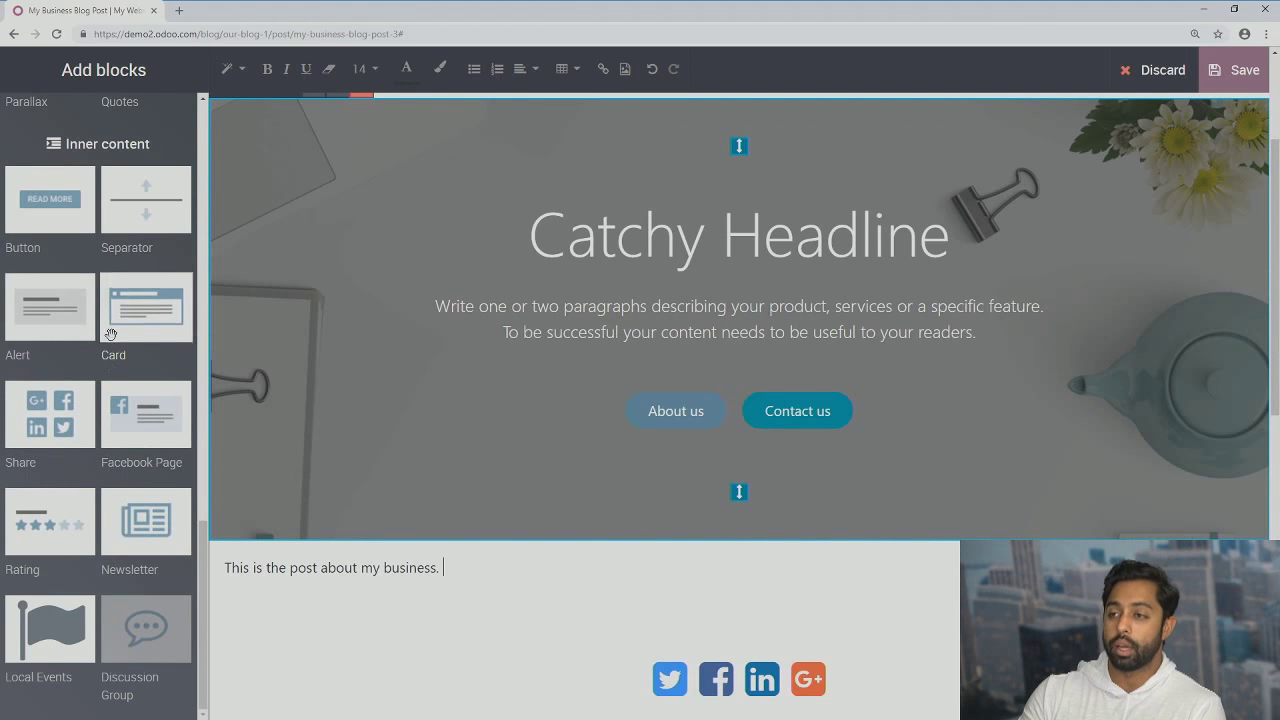
pyautogui.moveTo(145, 414); pyautogui.dragTo(330, 615)
# Add a Rating block below the Facebook Page block and a Share block beneath the rating.
pyautogui.scroll(-2, 294, 551)
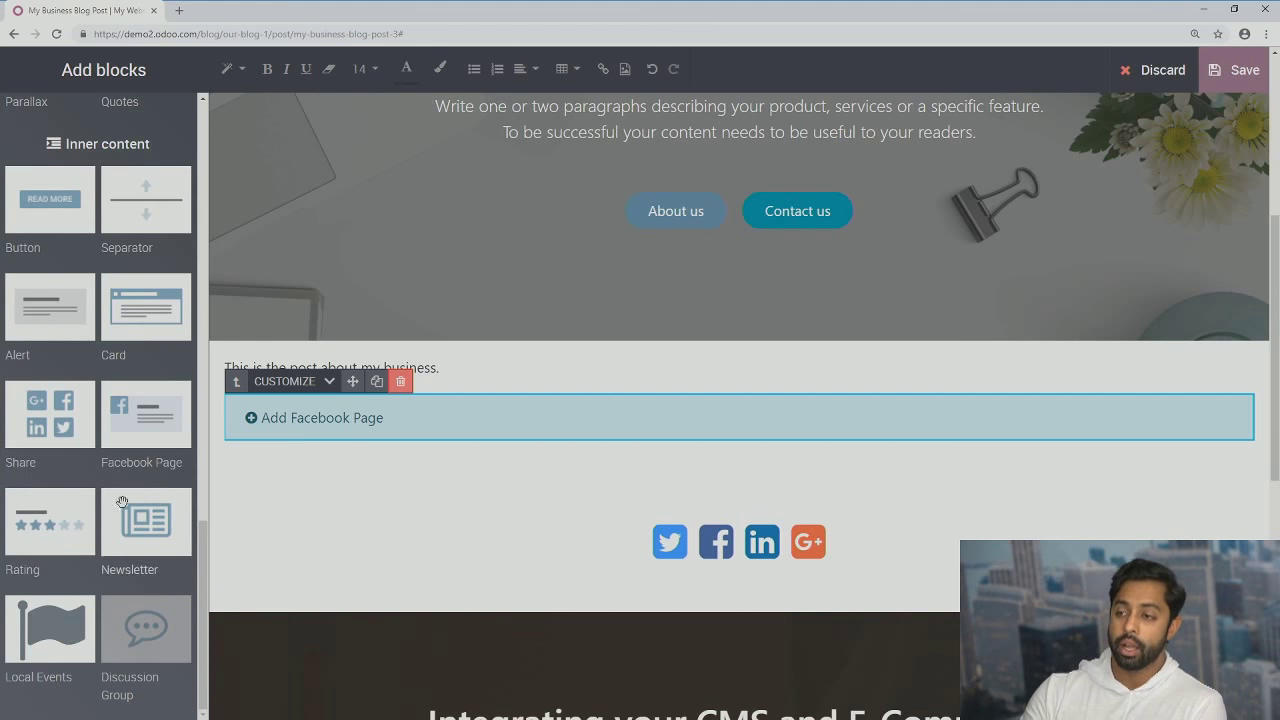
pyautogui.moveTo(78, 508); pyautogui.dragTo(322, 487)
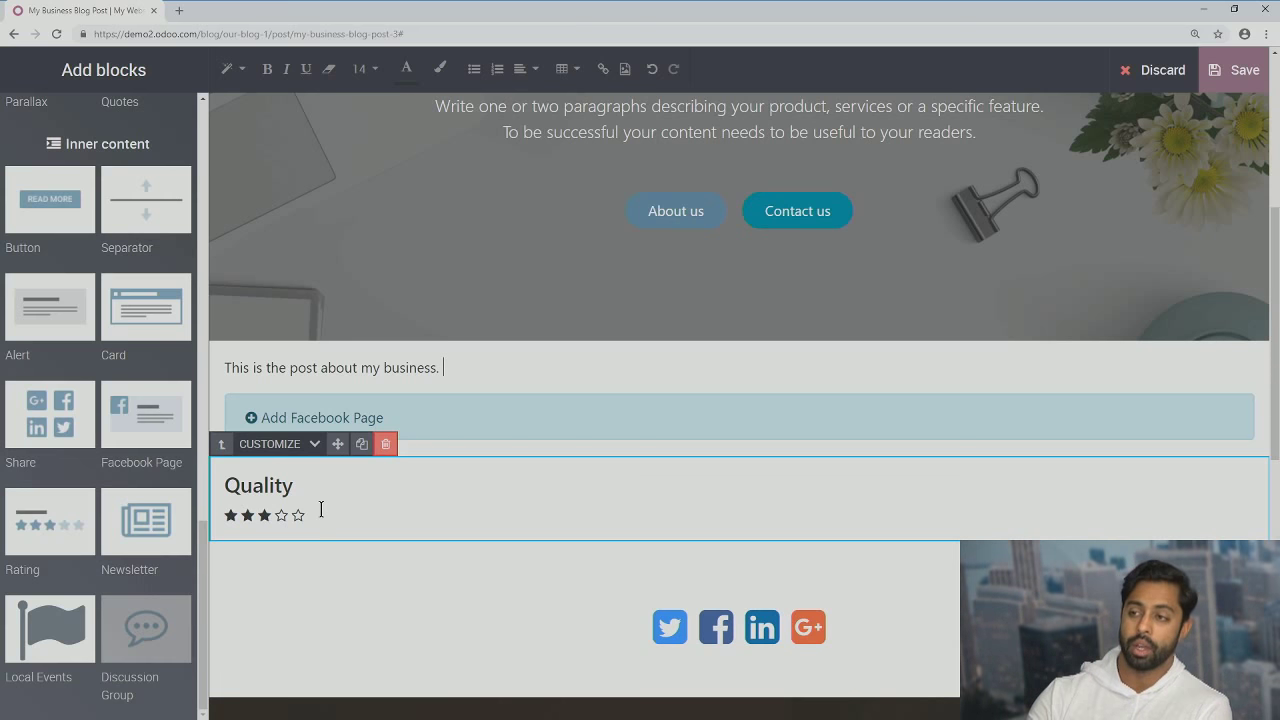
pyautogui.moveTo(57, 408); pyautogui.dragTo(300, 553)
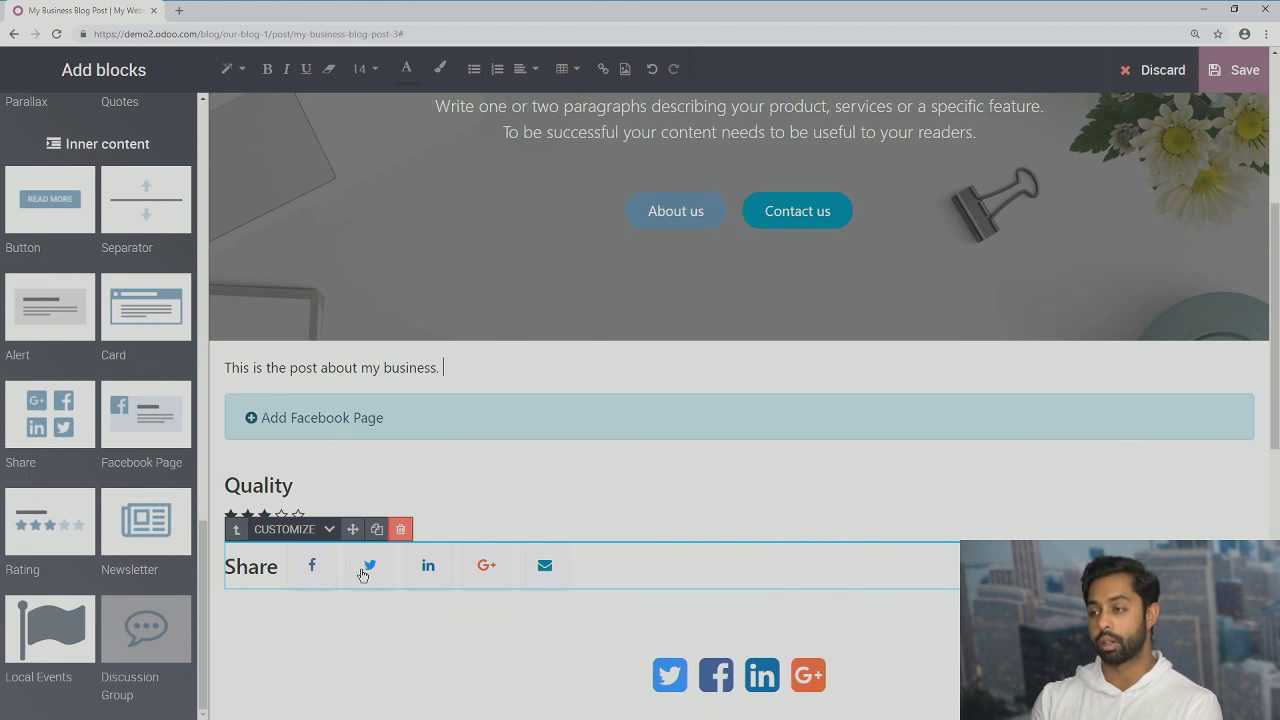
# Look over the designed blog post page from its title down to the body and save the edits.
pyautogui.scroll(3, 150, 430)
pyautogui.scroll(6, 154, 416)
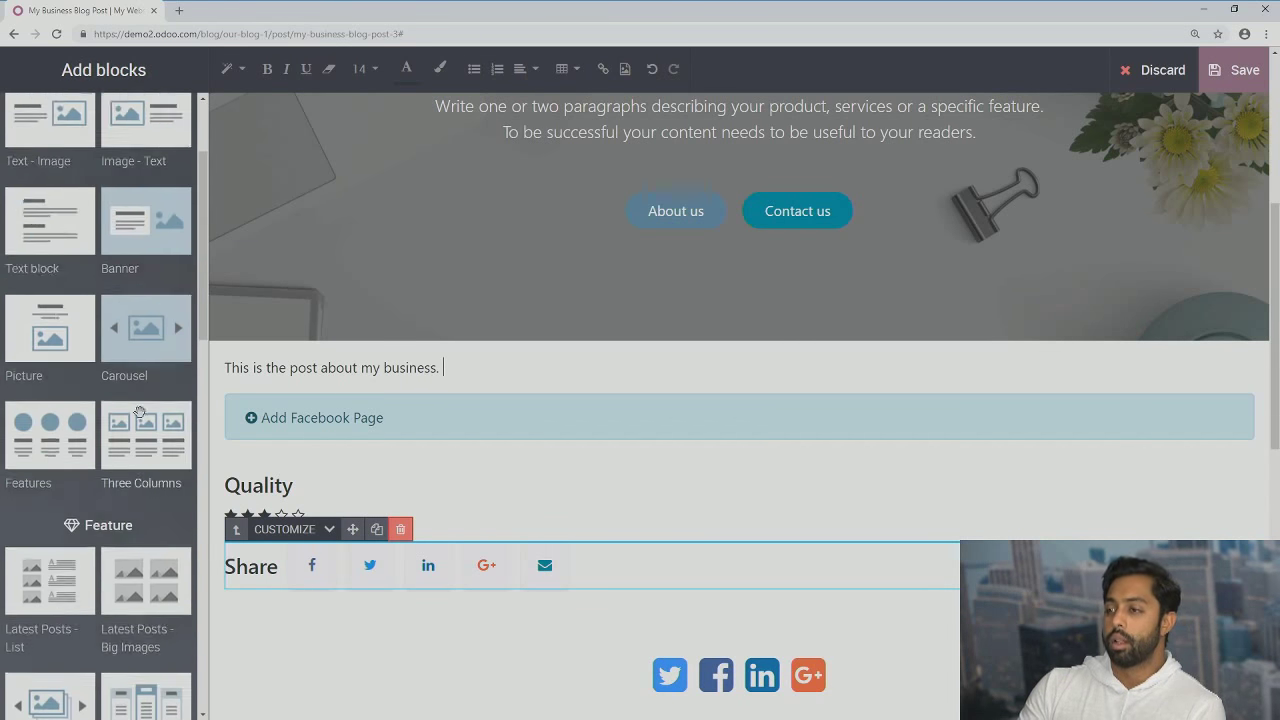
pyautogui.scroll(5, 947, 205)
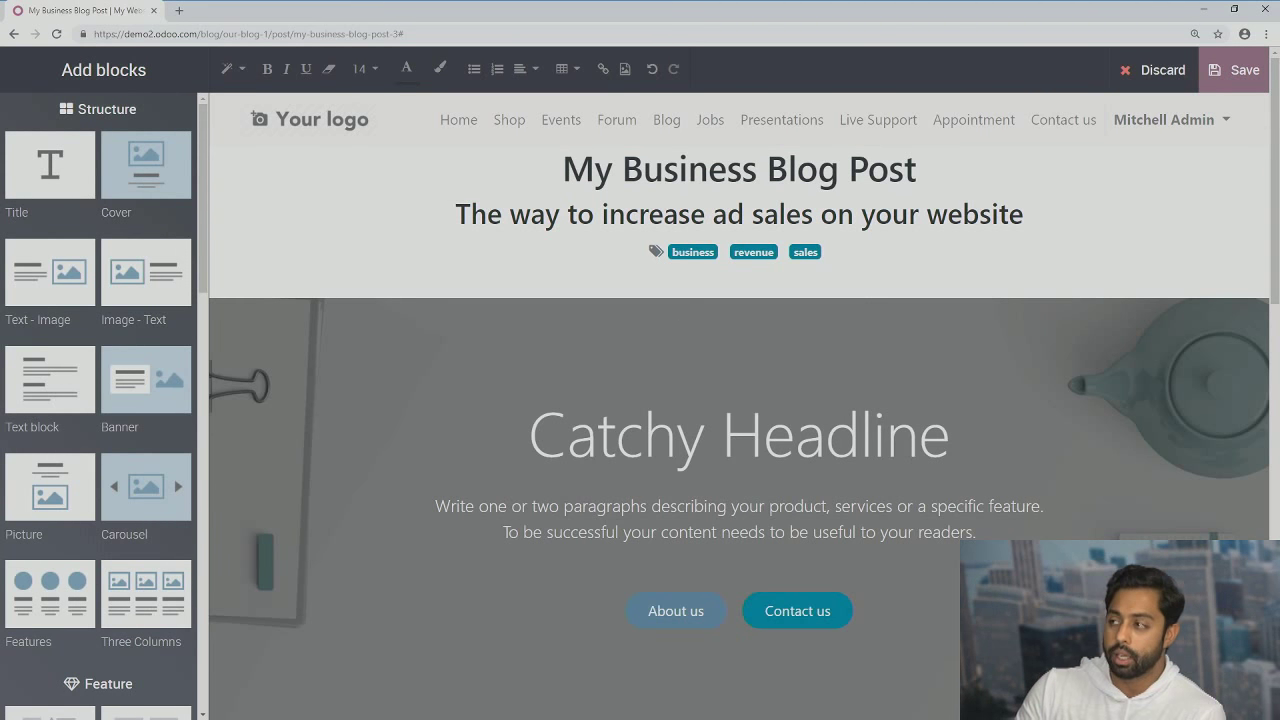
pyautogui.scroll(-2, 678, 310)
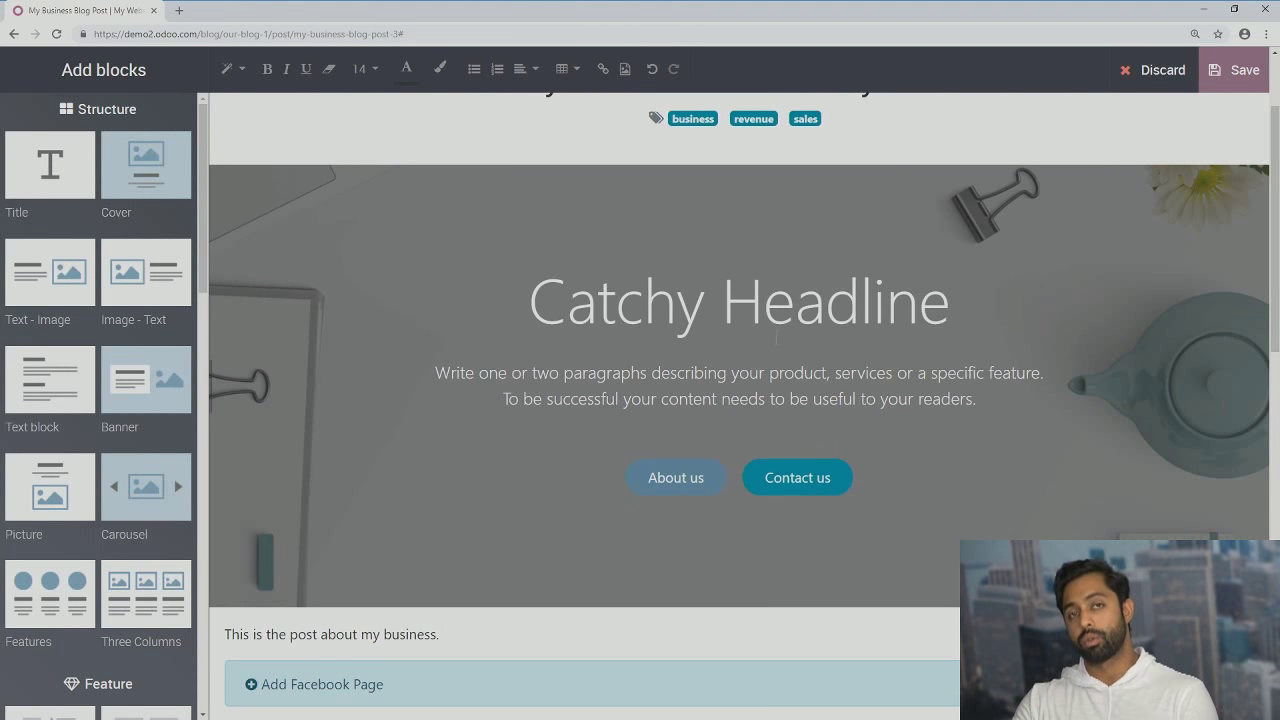
pyautogui.scroll(2, 780, 339)
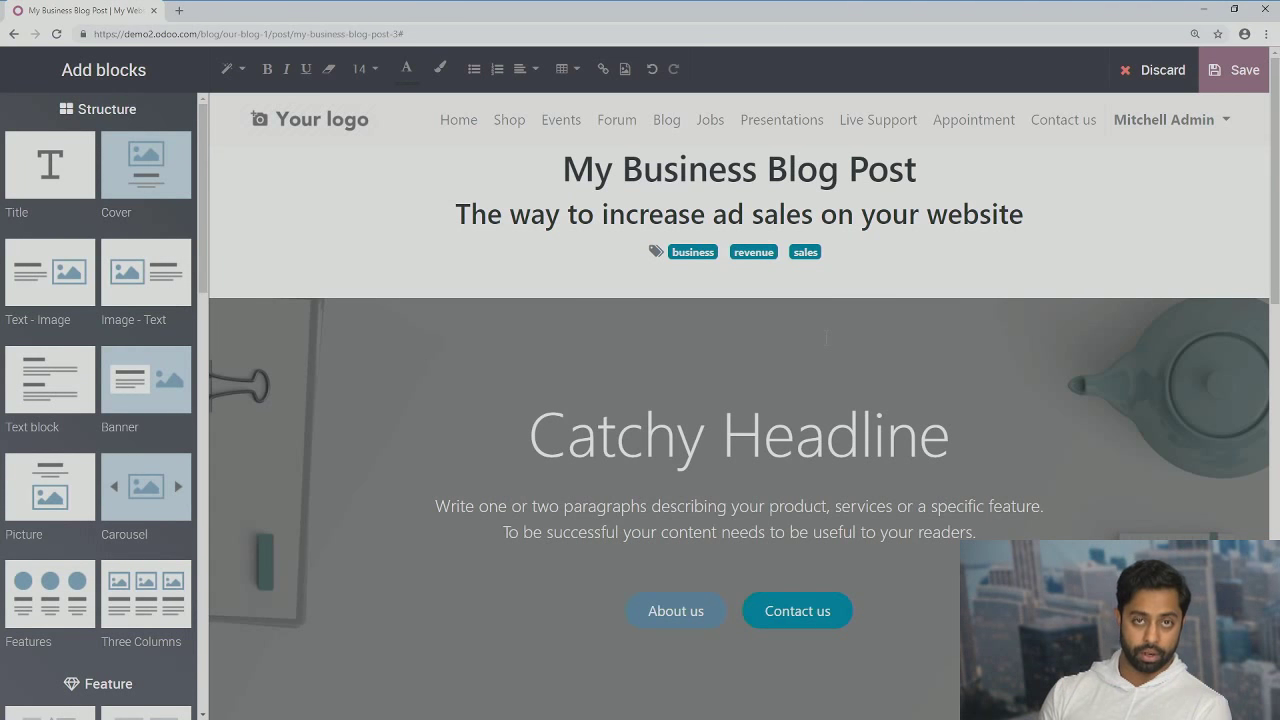
pyautogui.click(1217, 80)
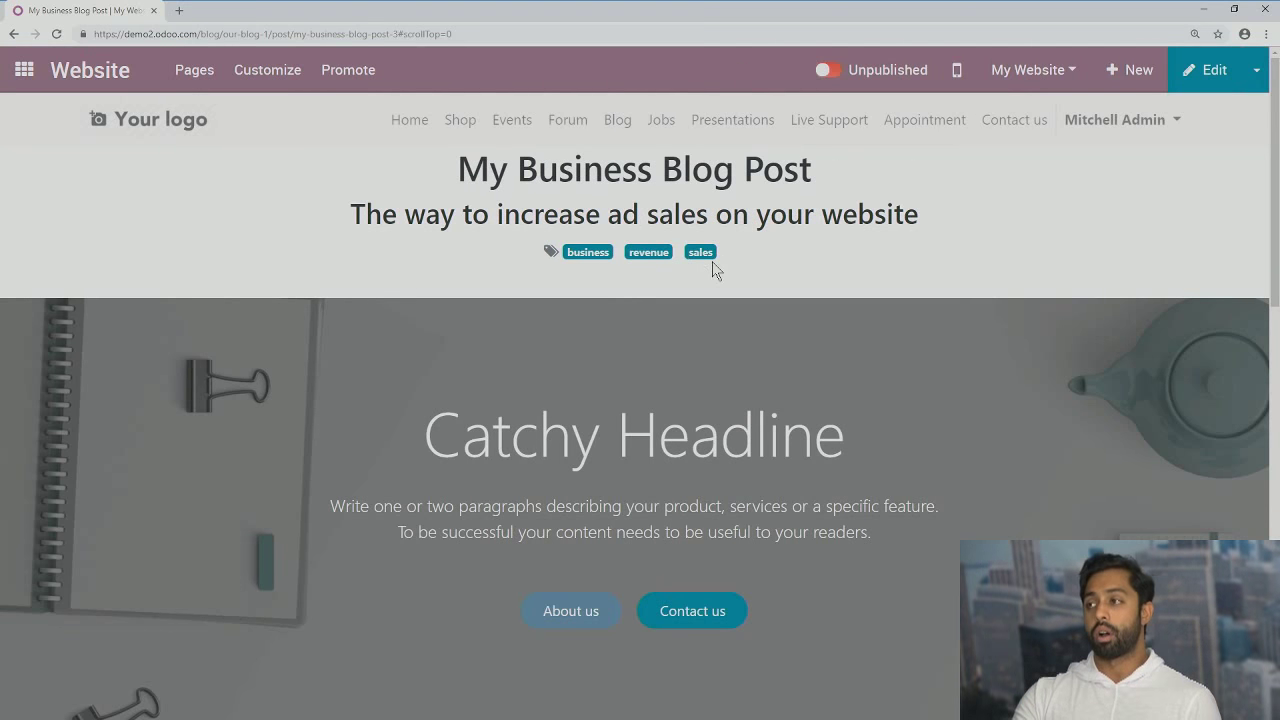
# Publish the blog post on the website and look over its page.
pyautogui.click(831, 71)
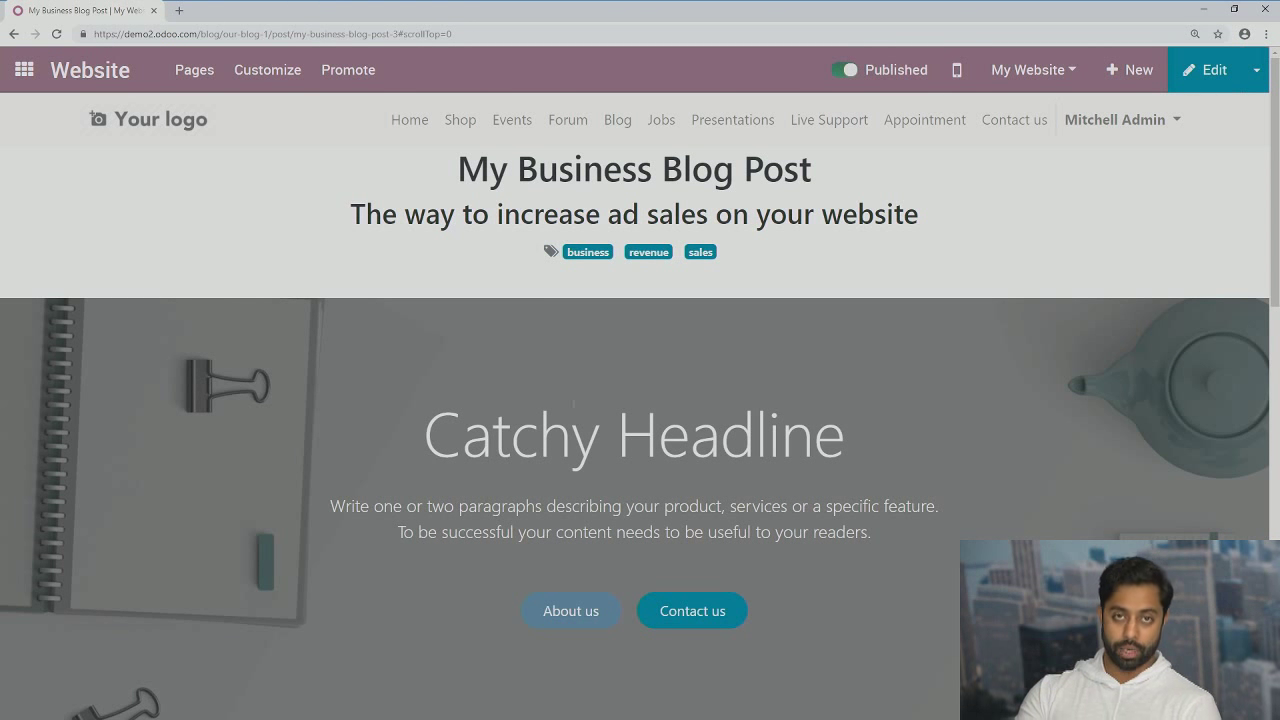
pyautogui.scroll(-1, 571, 402)
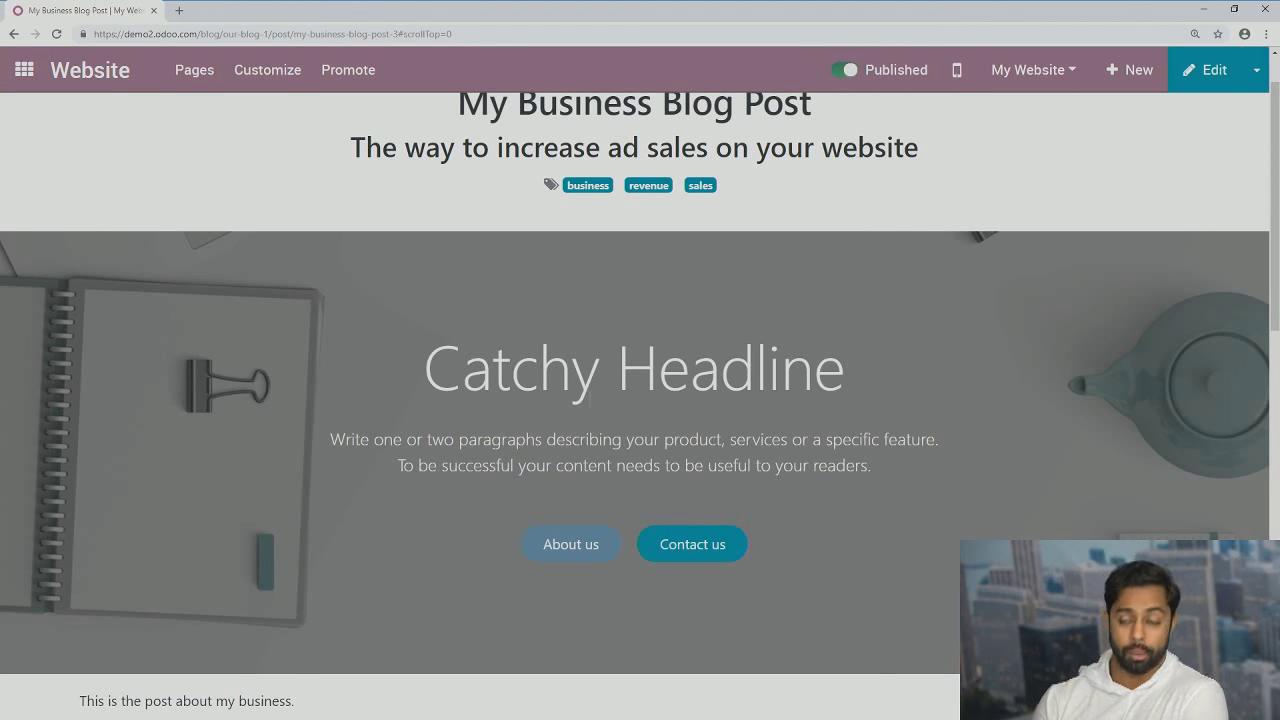
pyautogui.scroll(1, 591, 398)
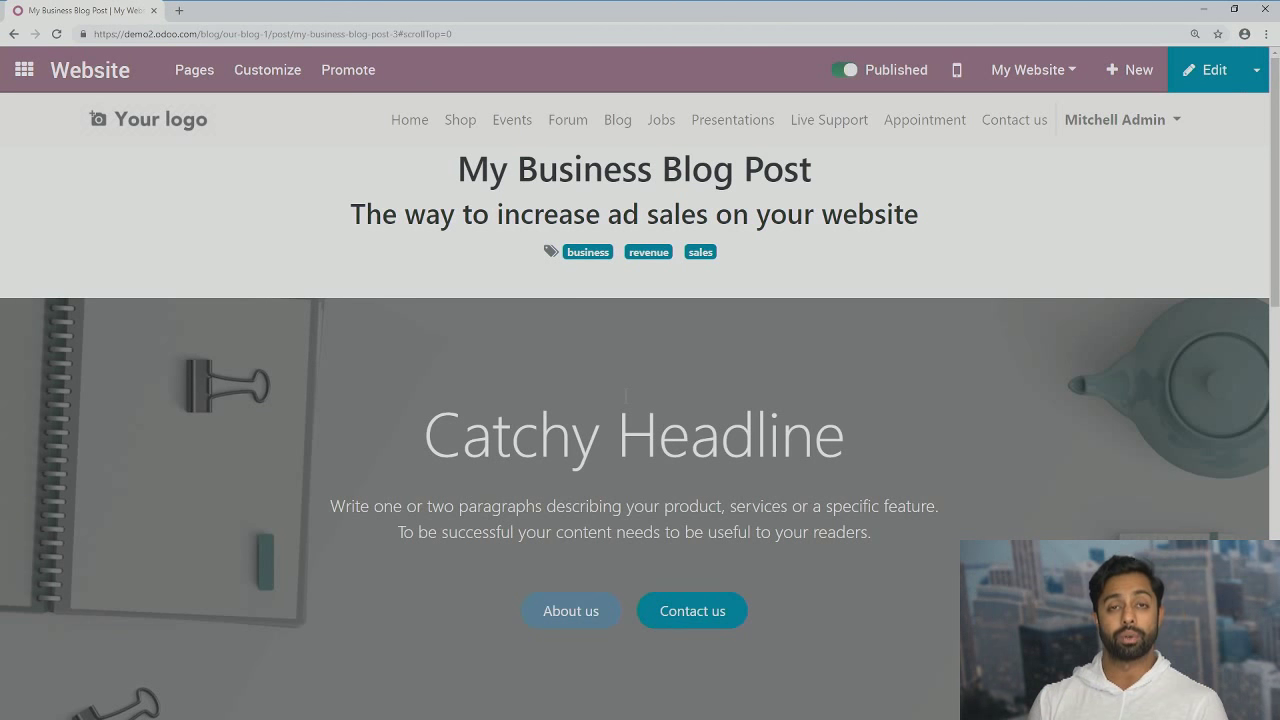
# Open the post's SEO optimization settings and enter the description "Business blog post".
pyautogui.click(359, 78)
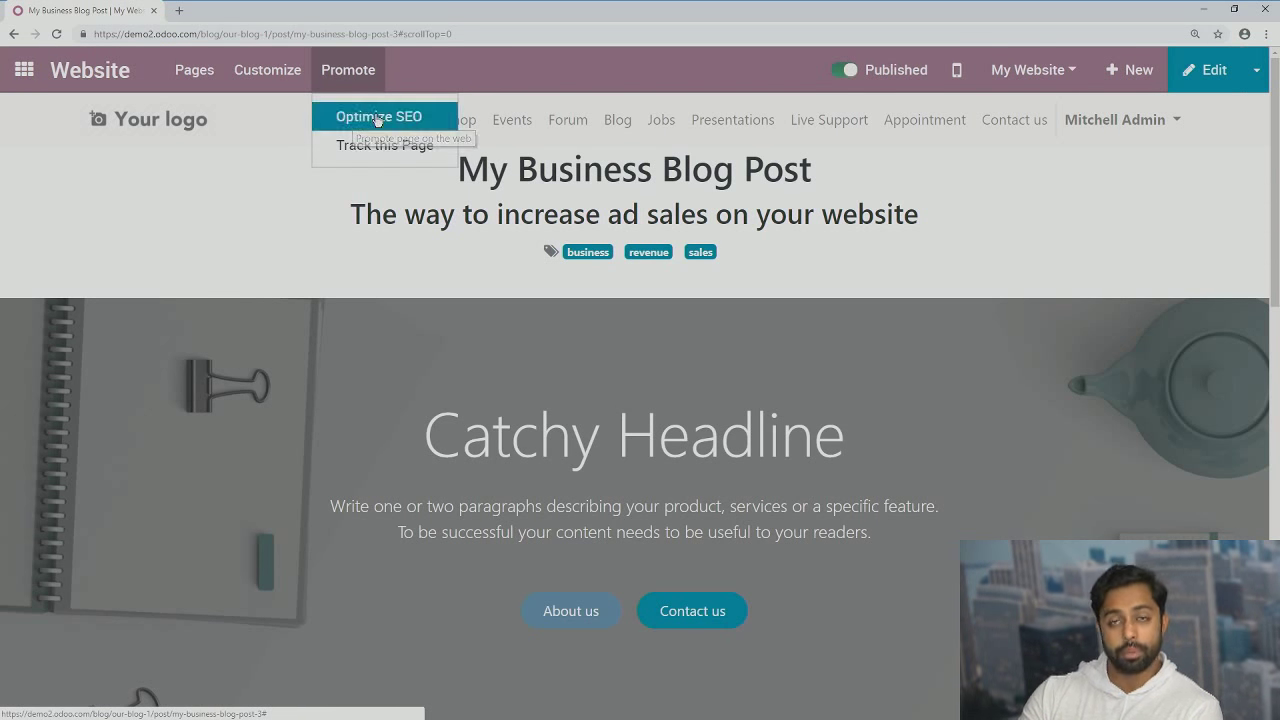
pyautogui.click(363, 118)
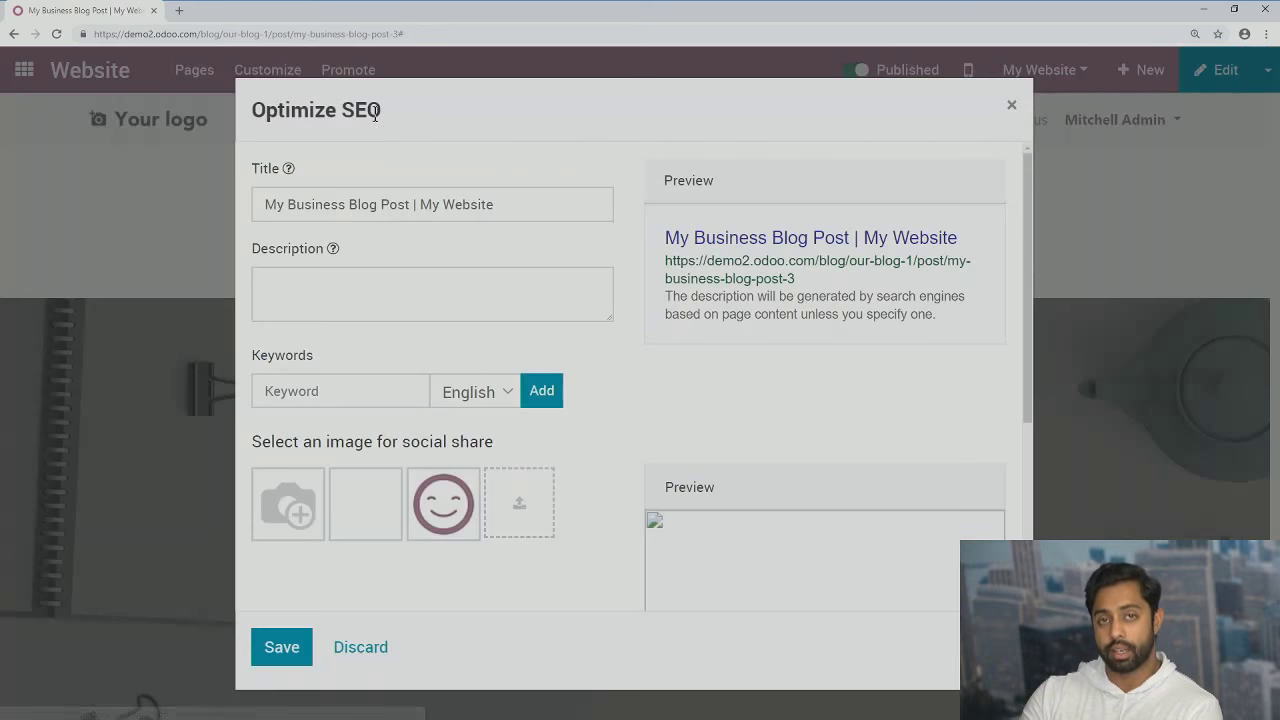
pyautogui.click(443, 290)
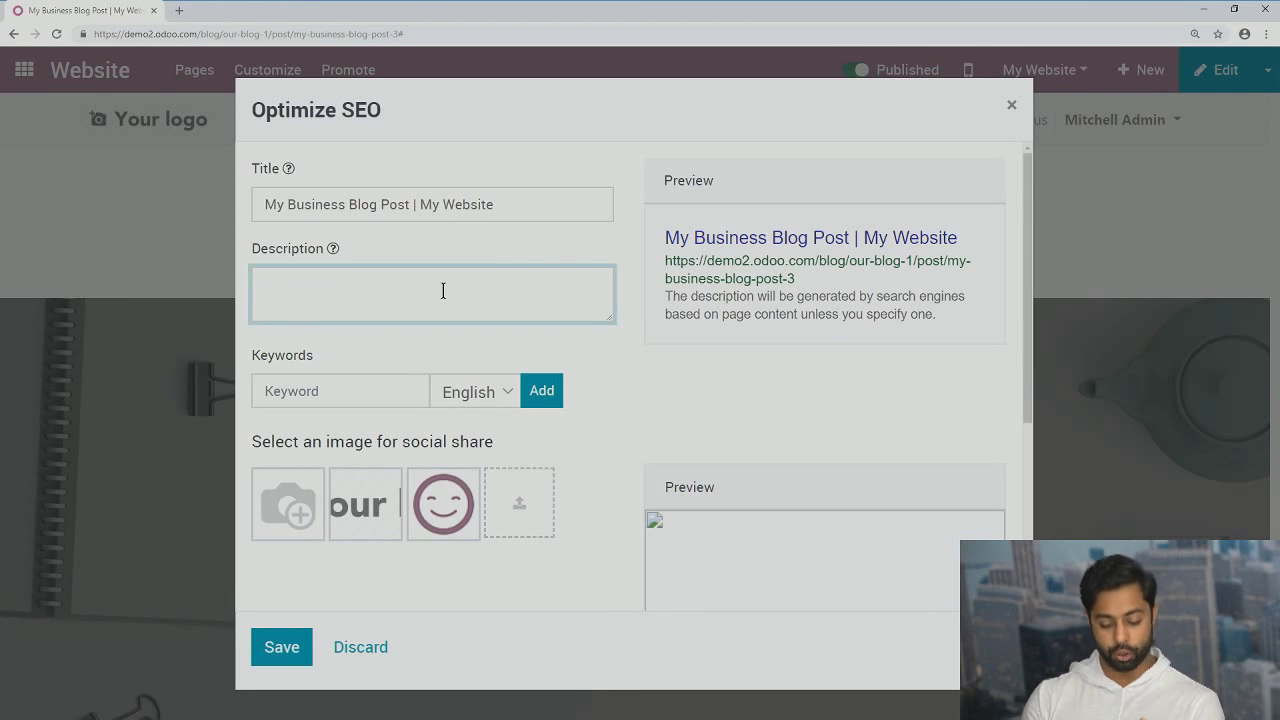
pyautogui.write('Business bnl')
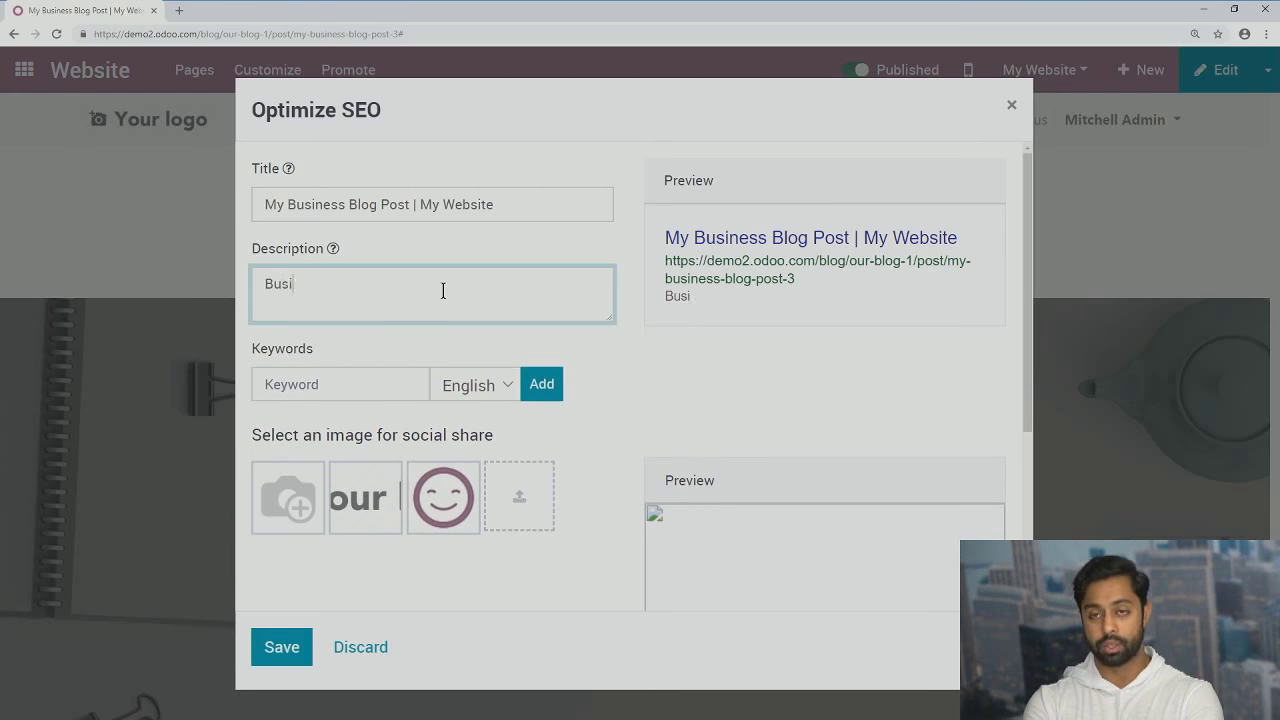
pyautogui.press('BackSpace')
pyautogui.press('BackSpace')
pyautogui.write('log post')
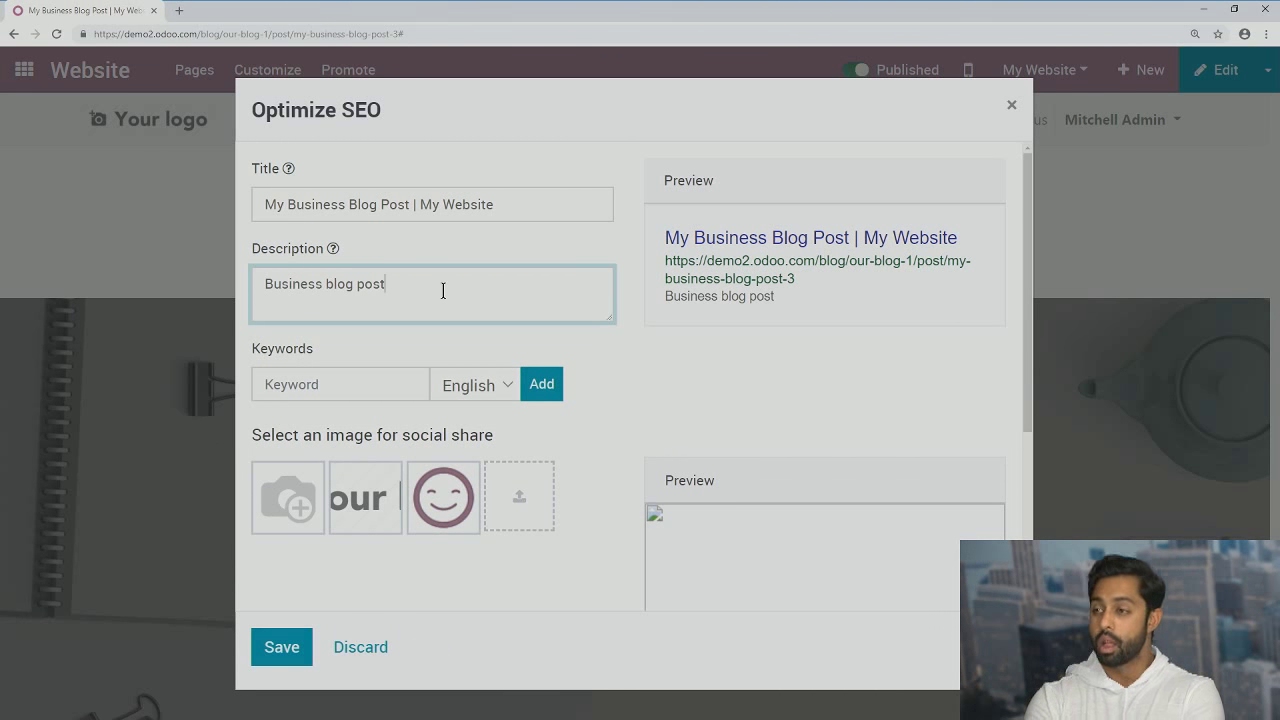
# Add the English SEO keywords "business", "revenues" and "sales" to the post.
pyautogui.click(392, 394)
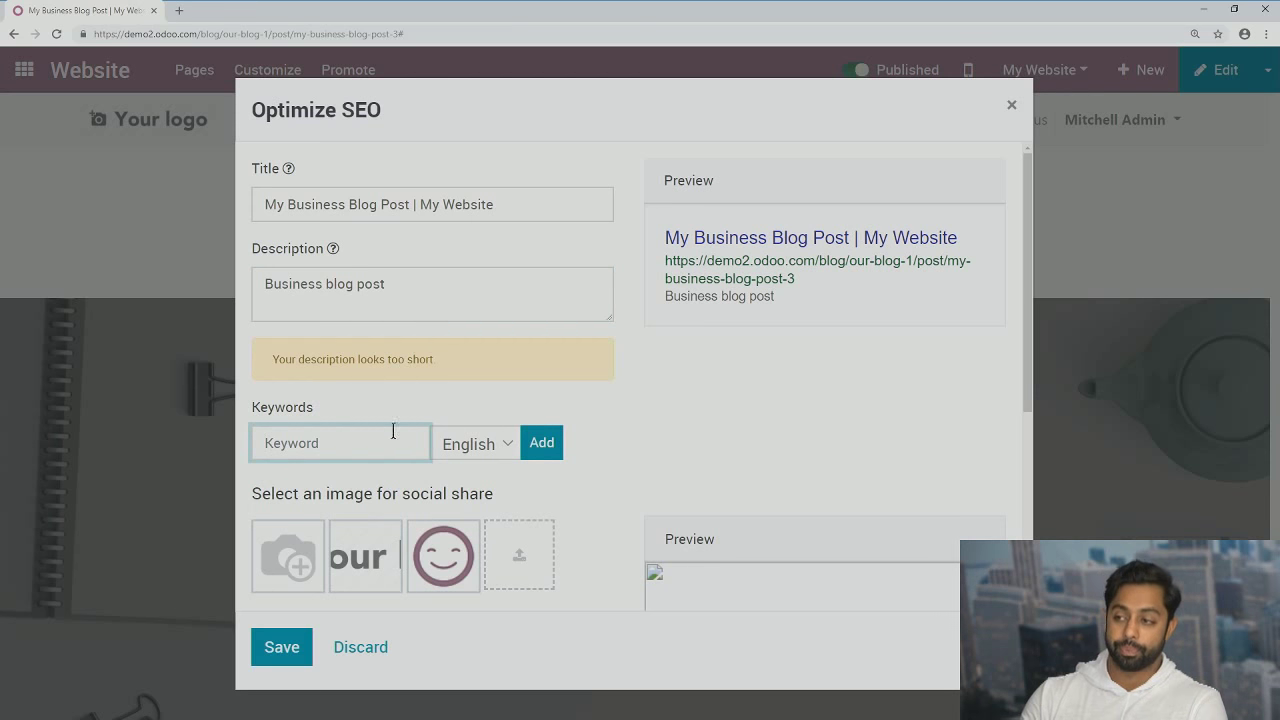
pyautogui.write('business')
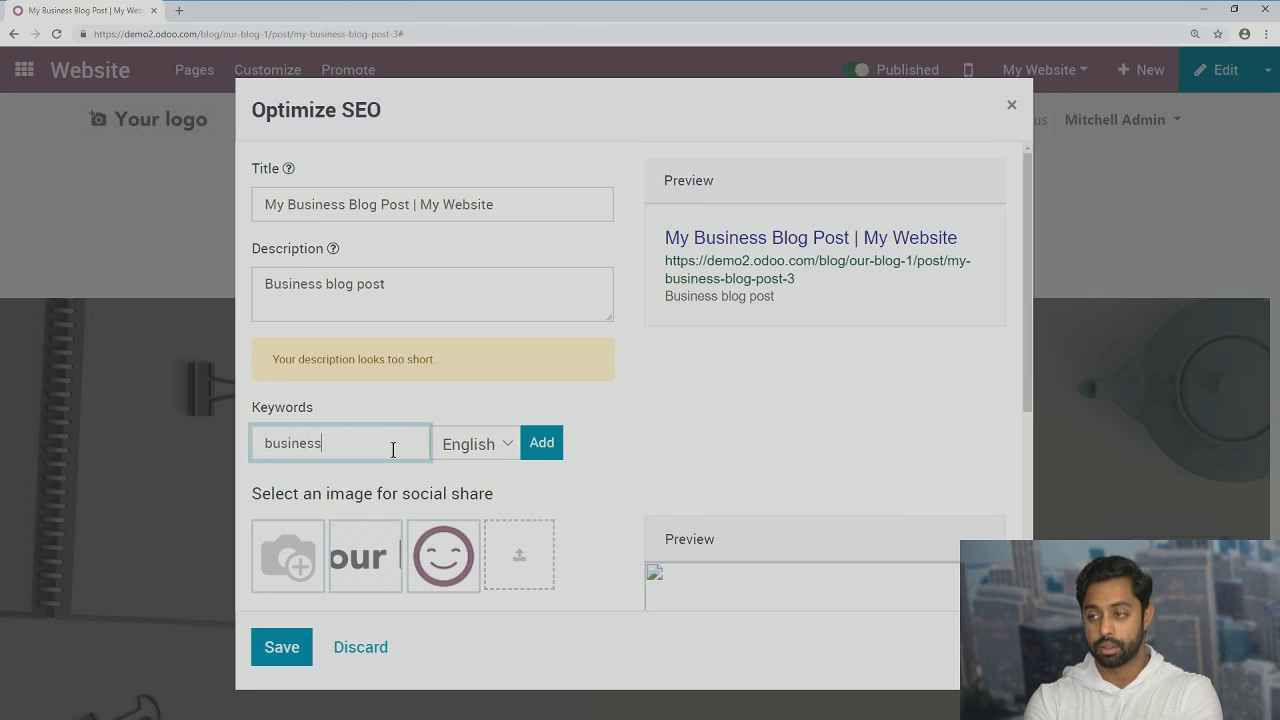
pyautogui.press('Return')
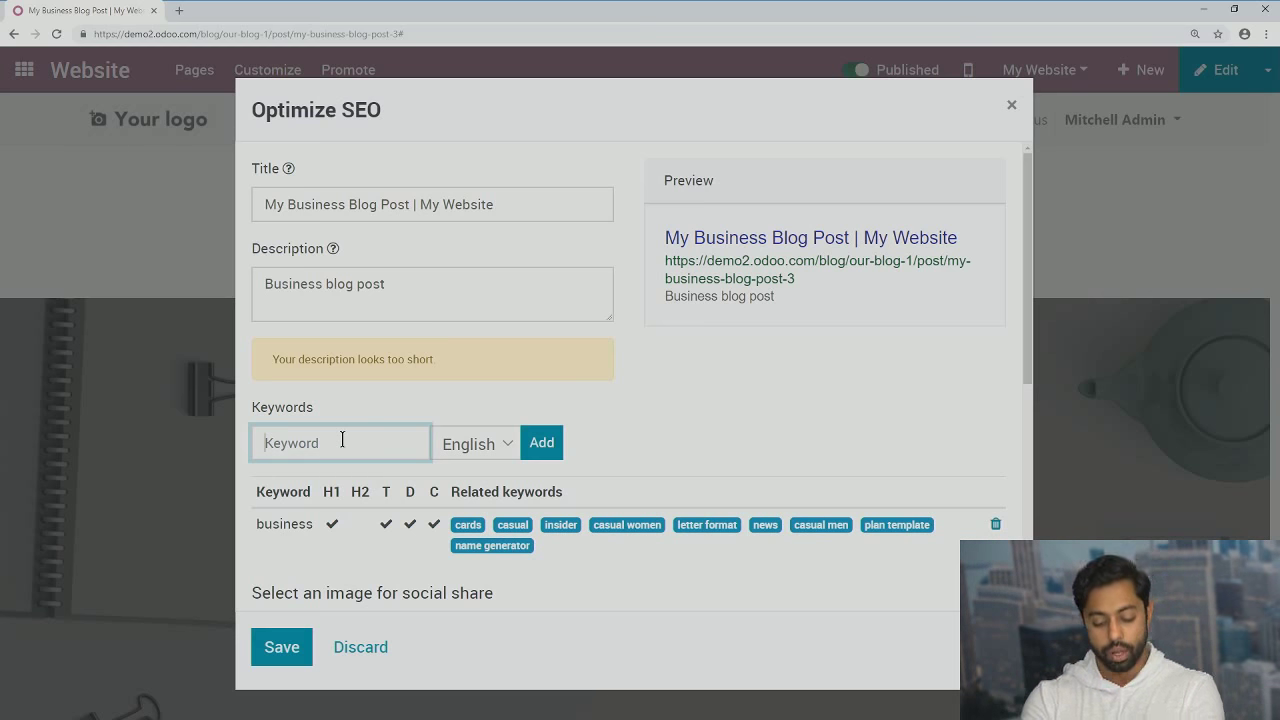
pyautogui.write('revenues')
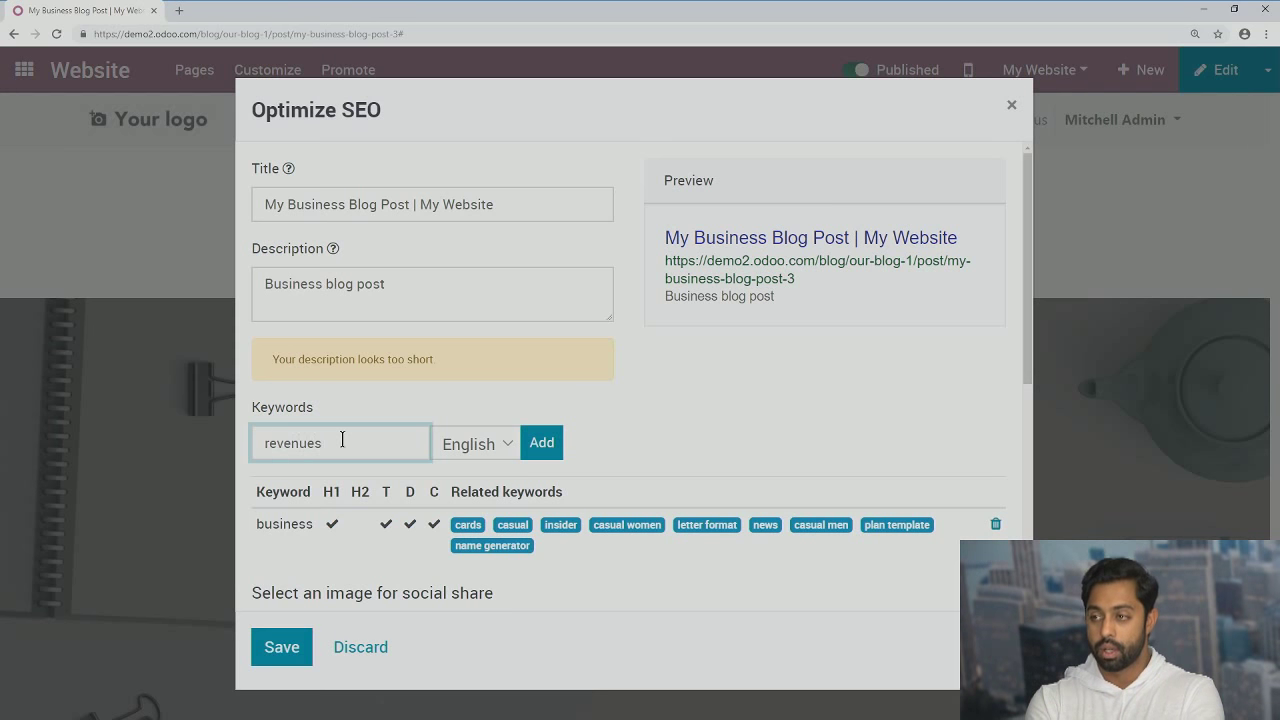
pyautogui.press('Return')
pyautogui.write('sales')
pyautogui.press('Return')
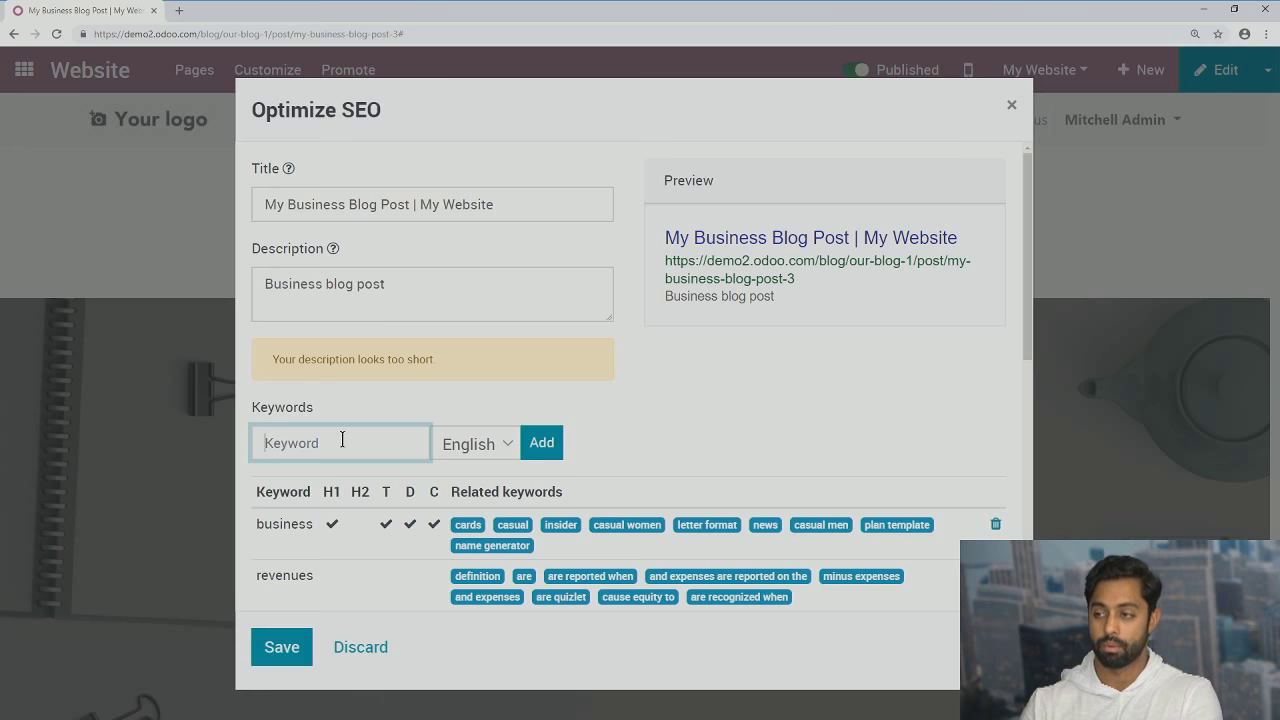
pyautogui.write('sales')
pyautogui.press('Return')
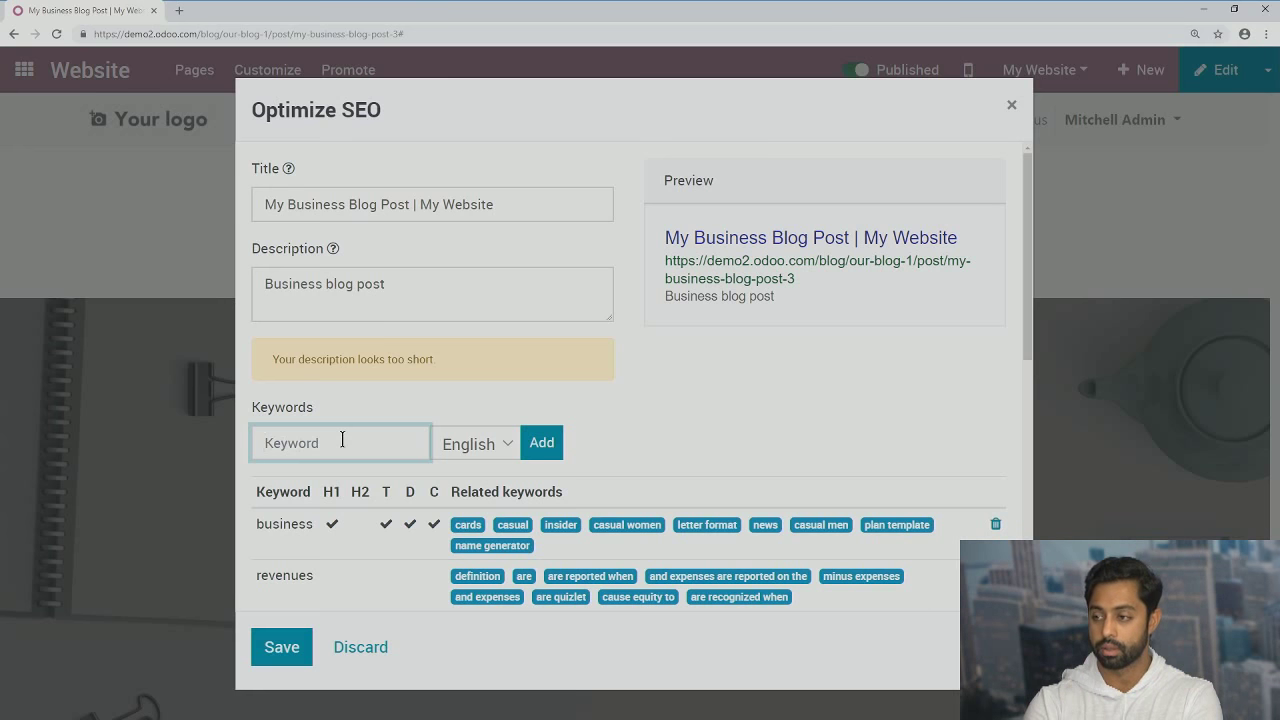
# Review the related keywords and the social share image options, and save the post's SEO settings.
pyautogui.scroll(-3, 490, 432)
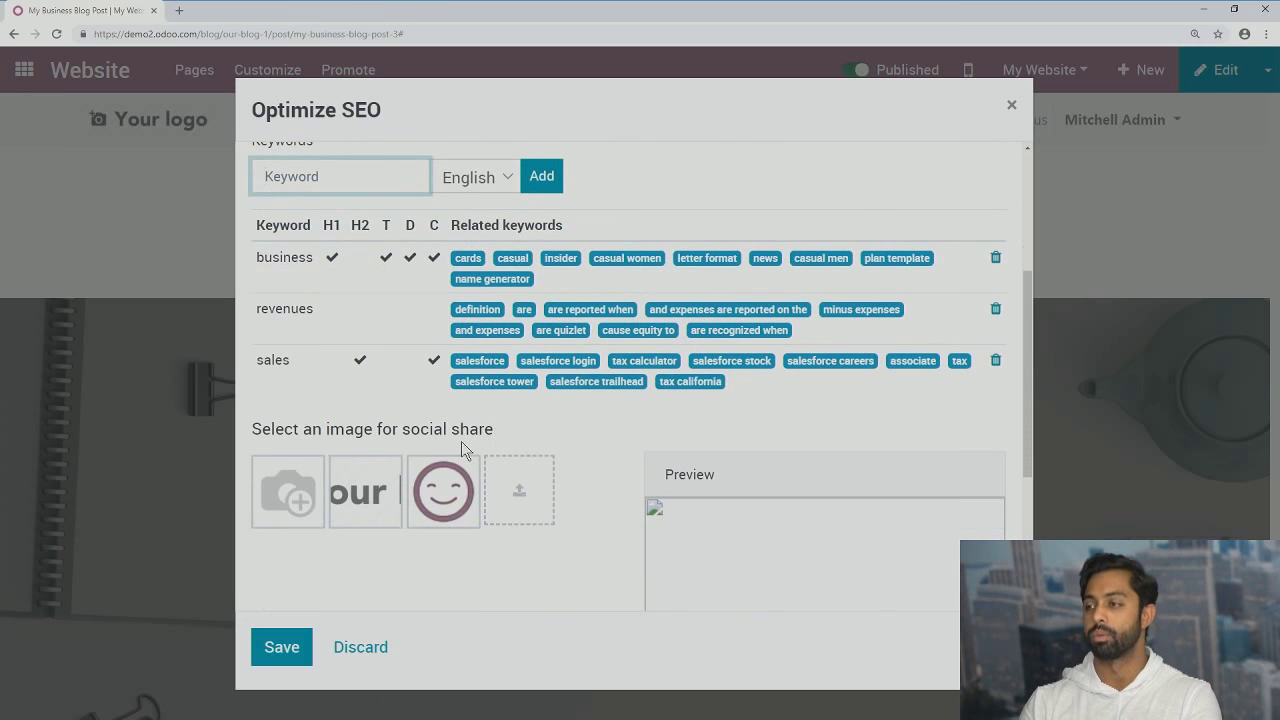
pyautogui.scroll(1, 400, 340)
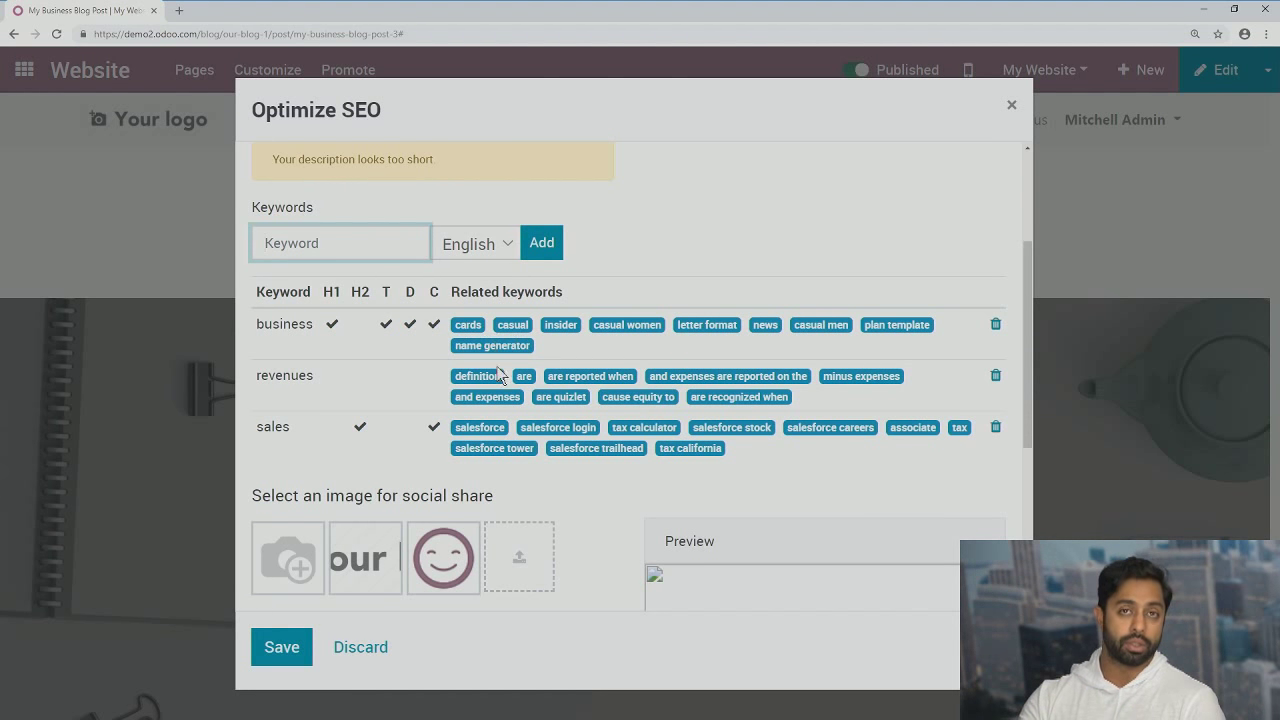
pyautogui.scroll(-4, 571, 405)
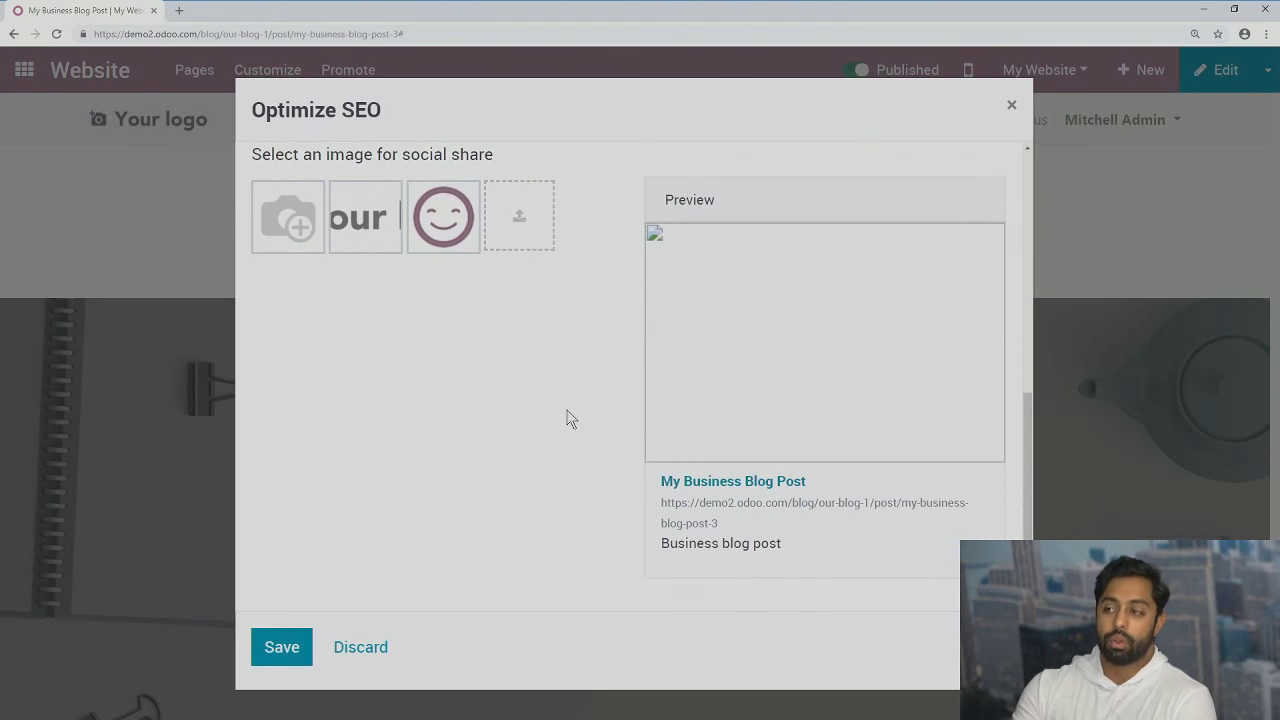
pyautogui.scroll(1, 527, 363)
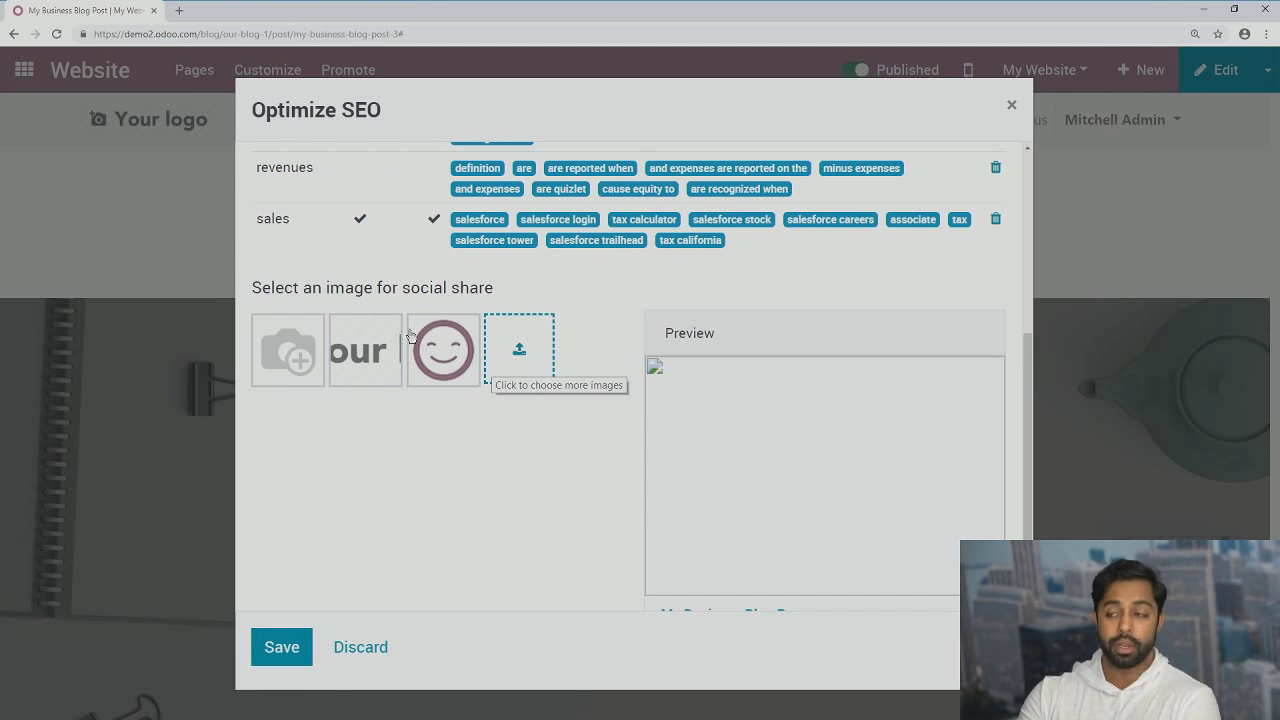
pyautogui.scroll(1, 576, 548)
pyautogui.scroll(2, 576, 548)
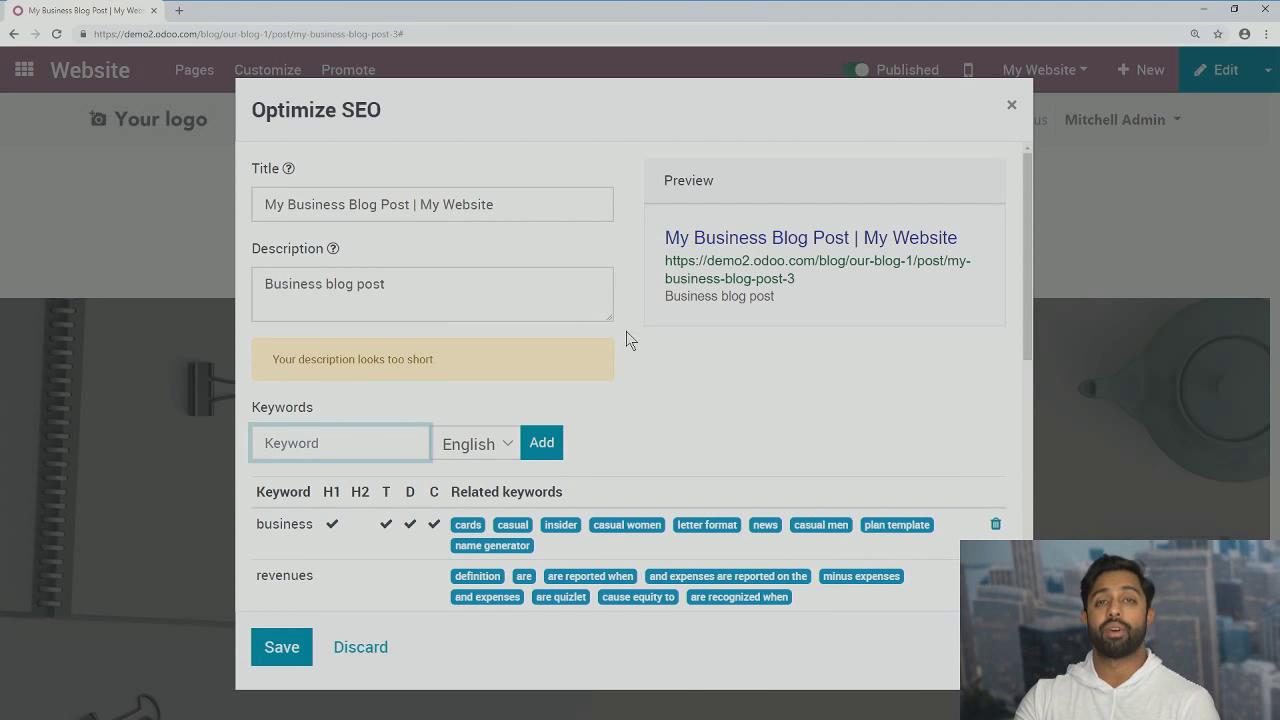
pyautogui.click(281, 647)
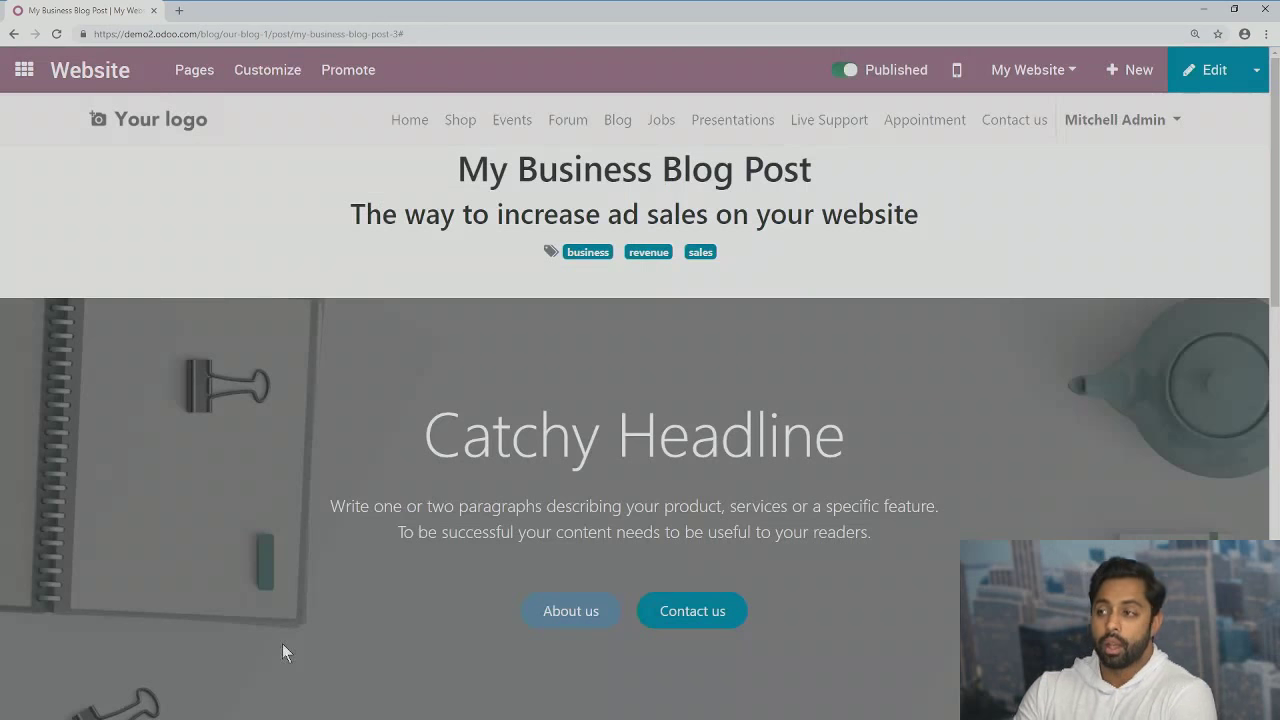